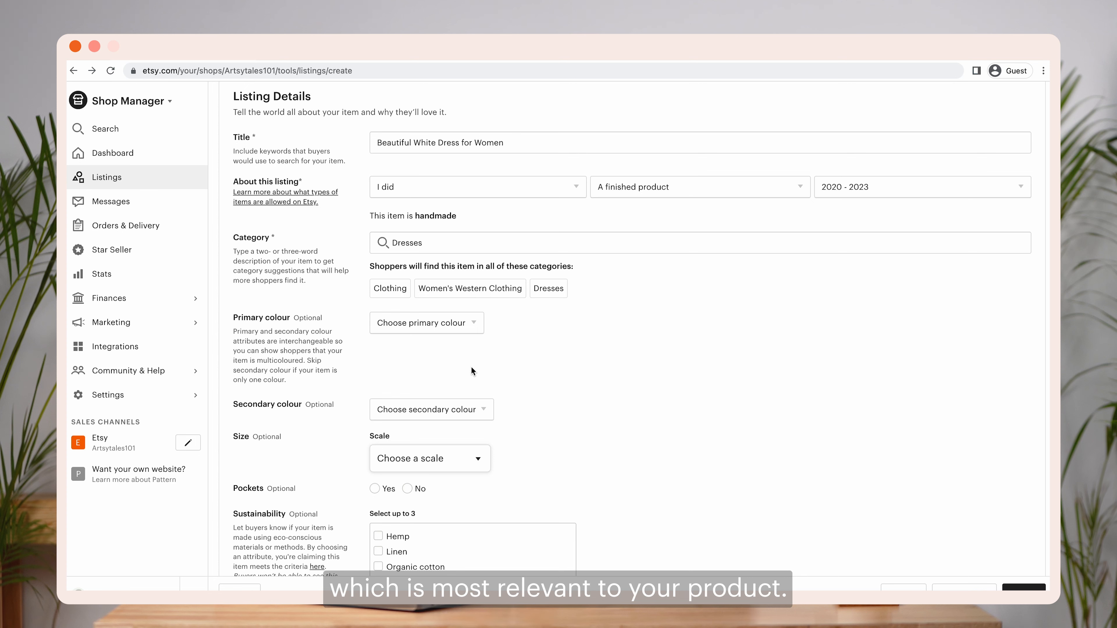
Choose Physical as the listing's item type and place the cursor in the empty description
scroll(471, 371, down, 1)
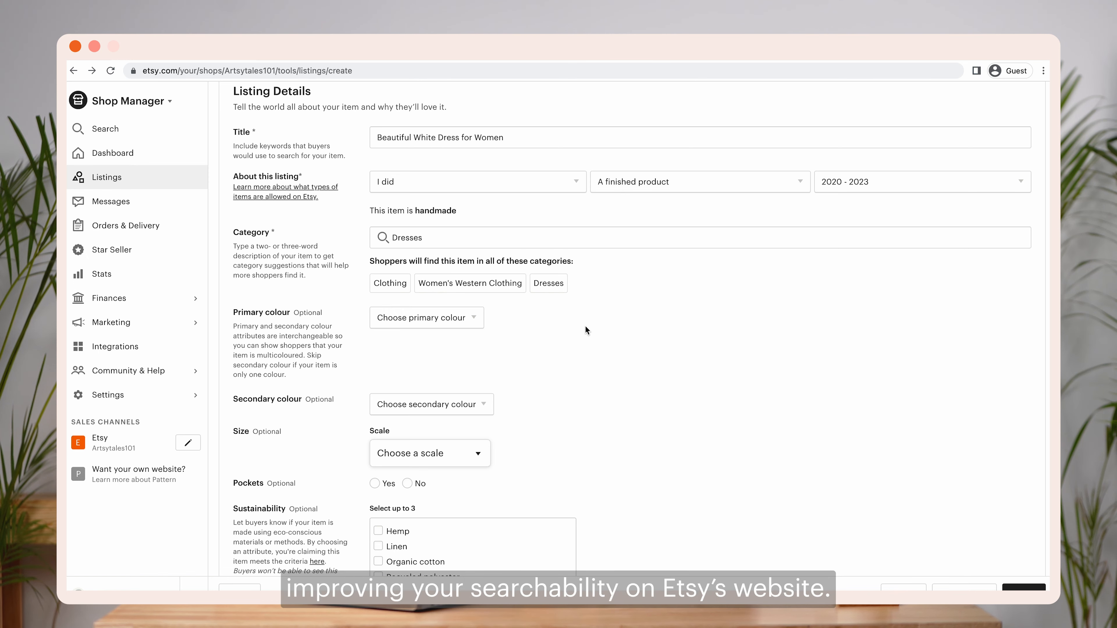
scroll(471, 370, down, 3)
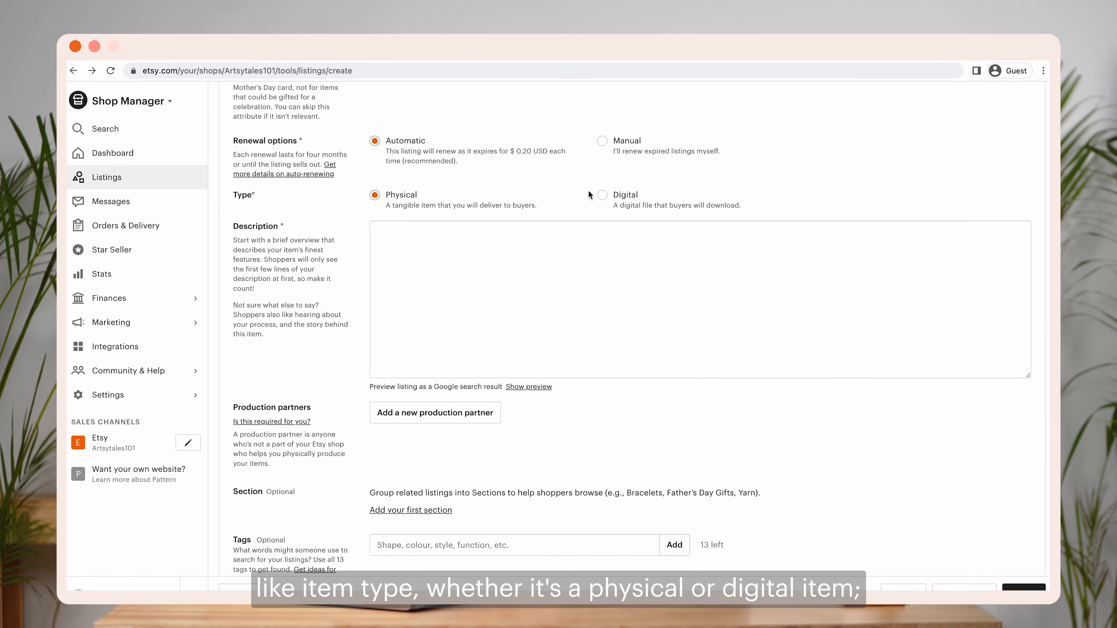
click(600, 195)
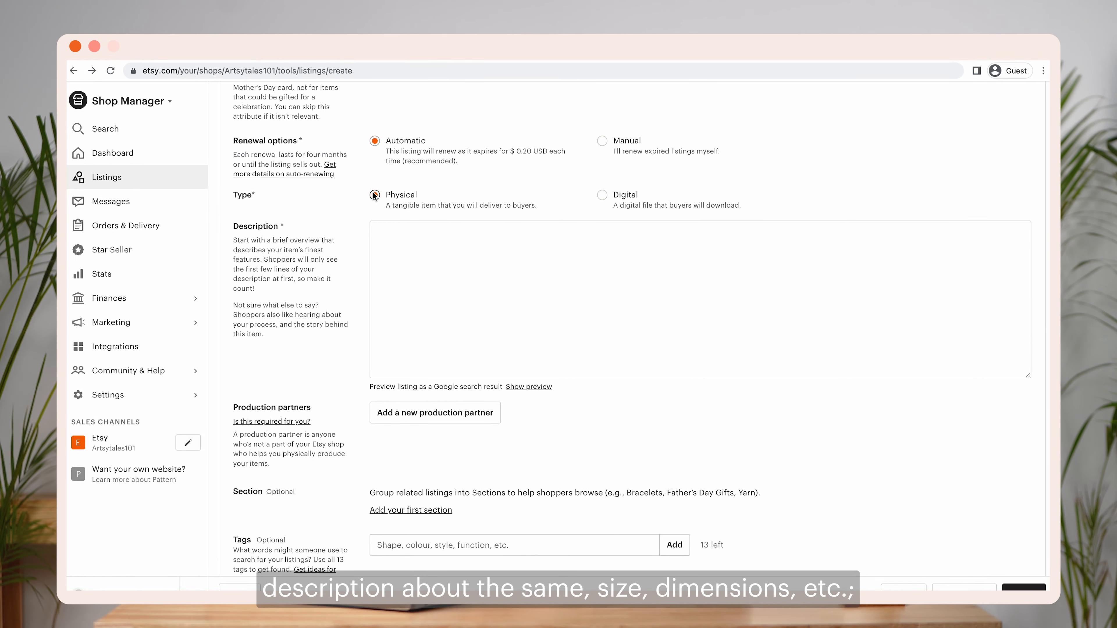
click(461, 300)
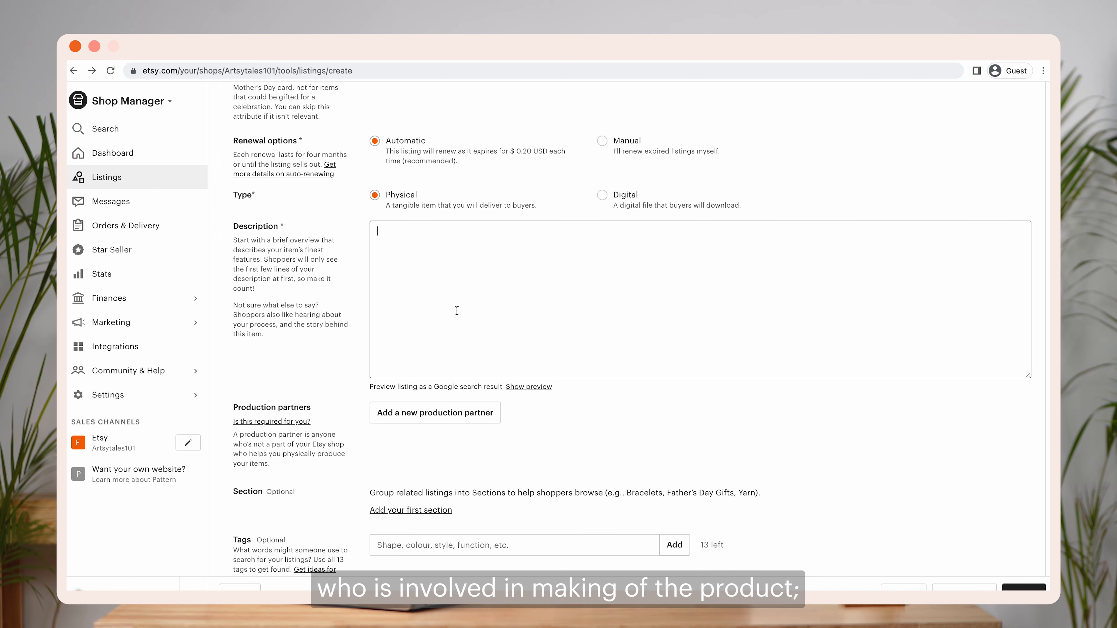
Add the tag "White Dress" to the listing and enter "Cotton" as a material
scroll(456, 310, down, 3)
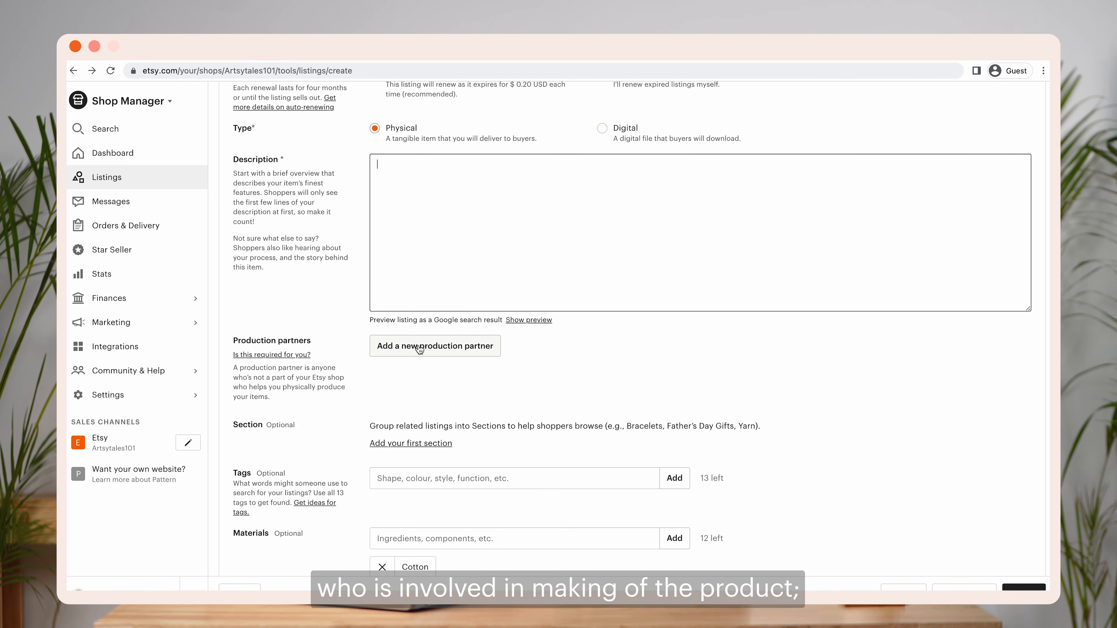
scroll(452, 352, down, 6)
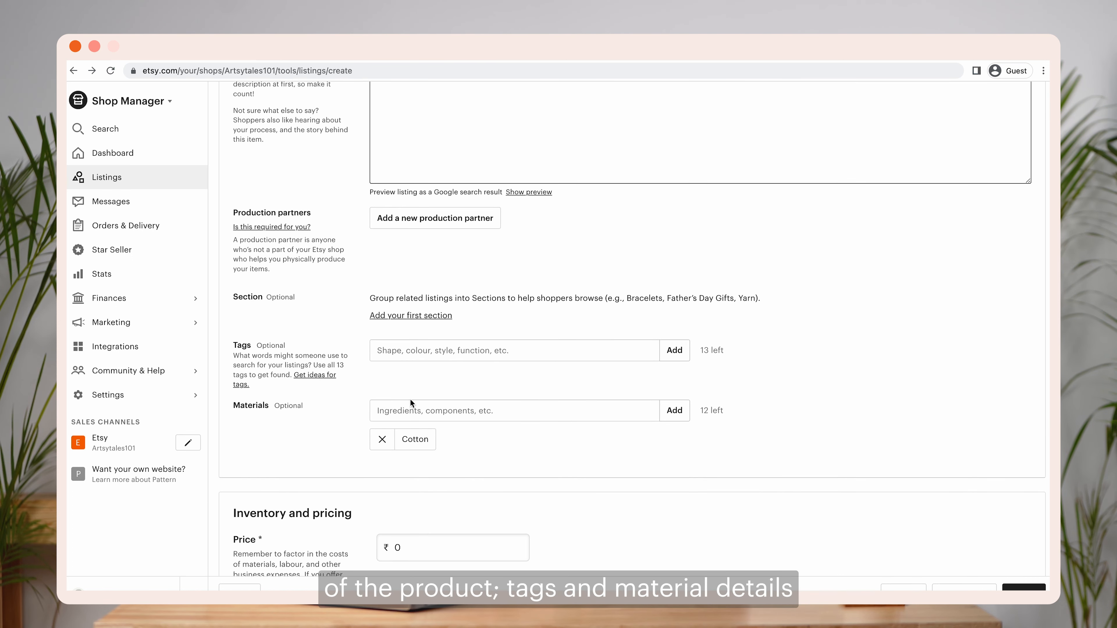
scroll(419, 395, down, 1)
click(425, 328)
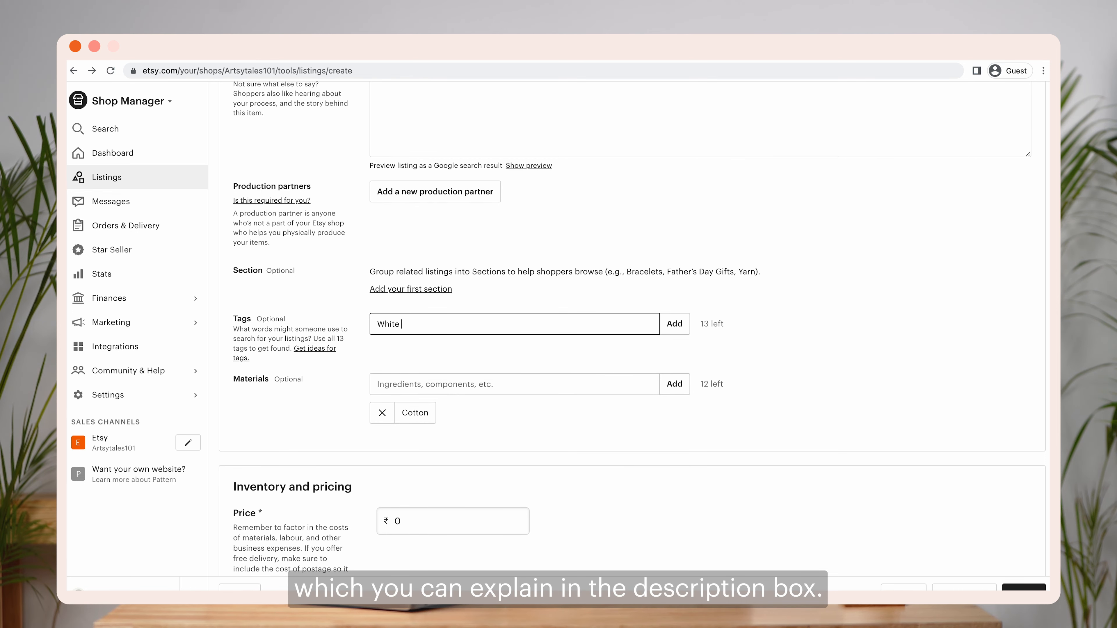
text(White Dress)
key(Return)
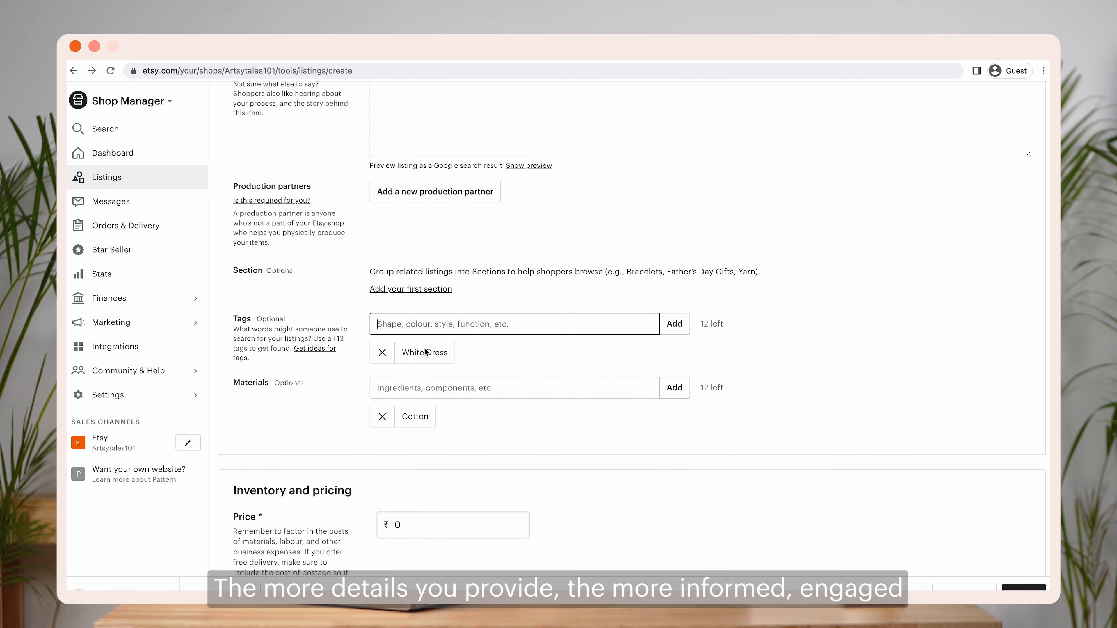
click(431, 389)
text(Cotton)
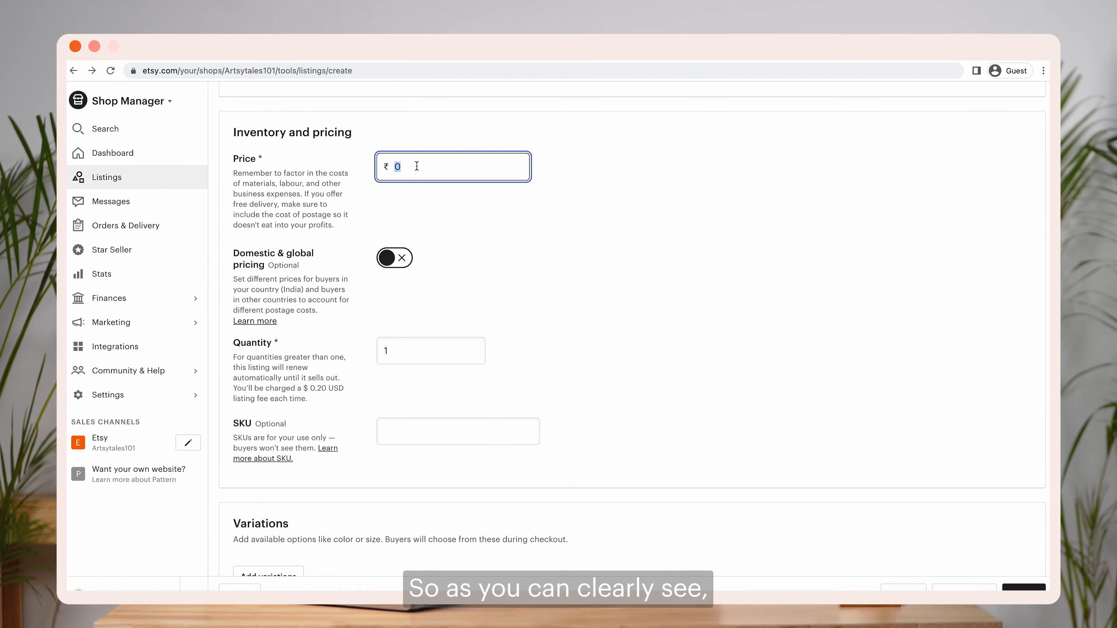
Set the listing price to ₹1,500
text(1500)
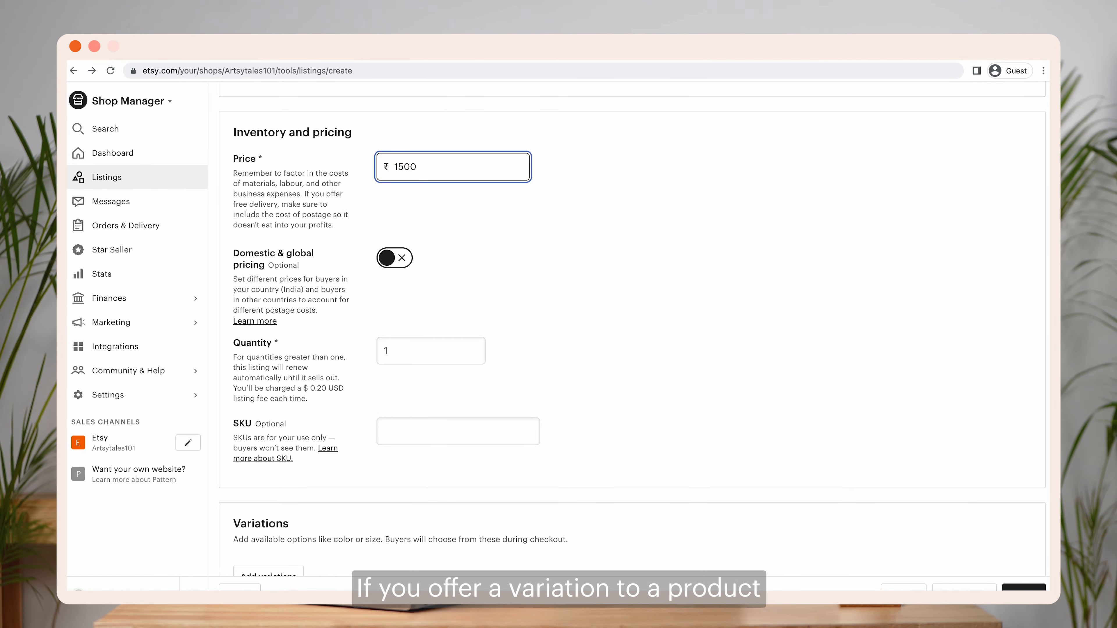
click(504, 221)
Add a primary colour variation with White as its option and save the variations
scroll(504, 224, down, 2)
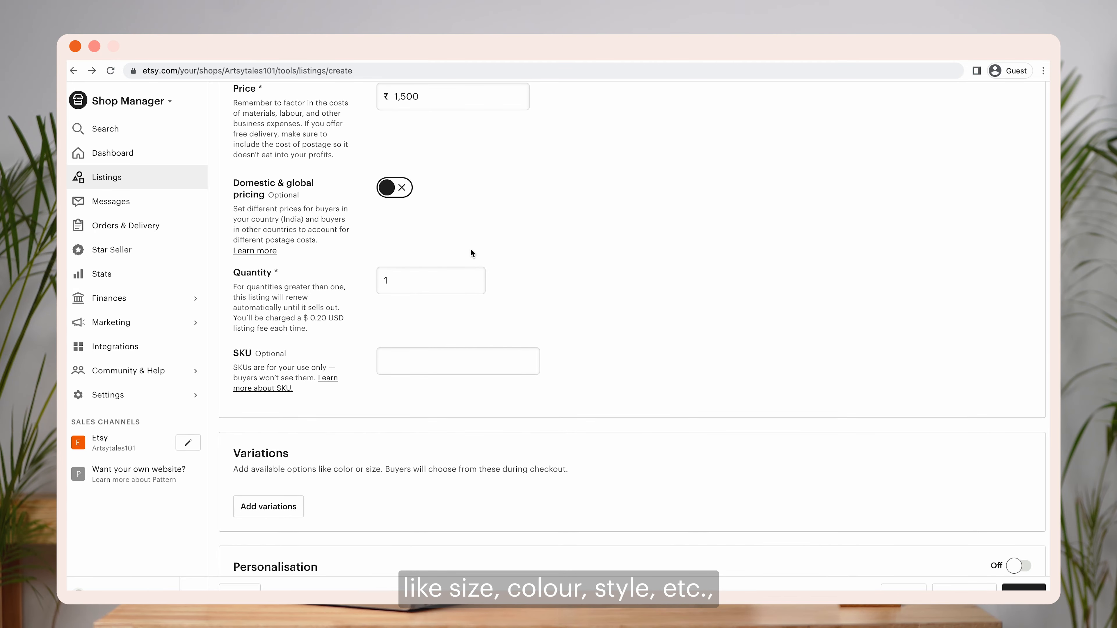
click(287, 505)
click(417, 355)
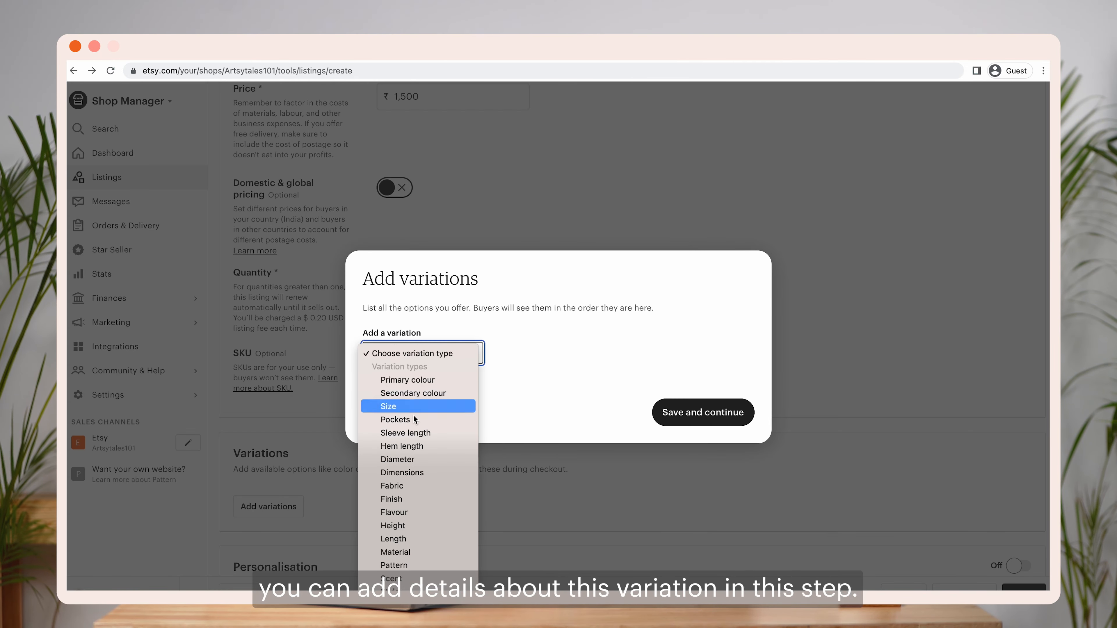
click(413, 381)
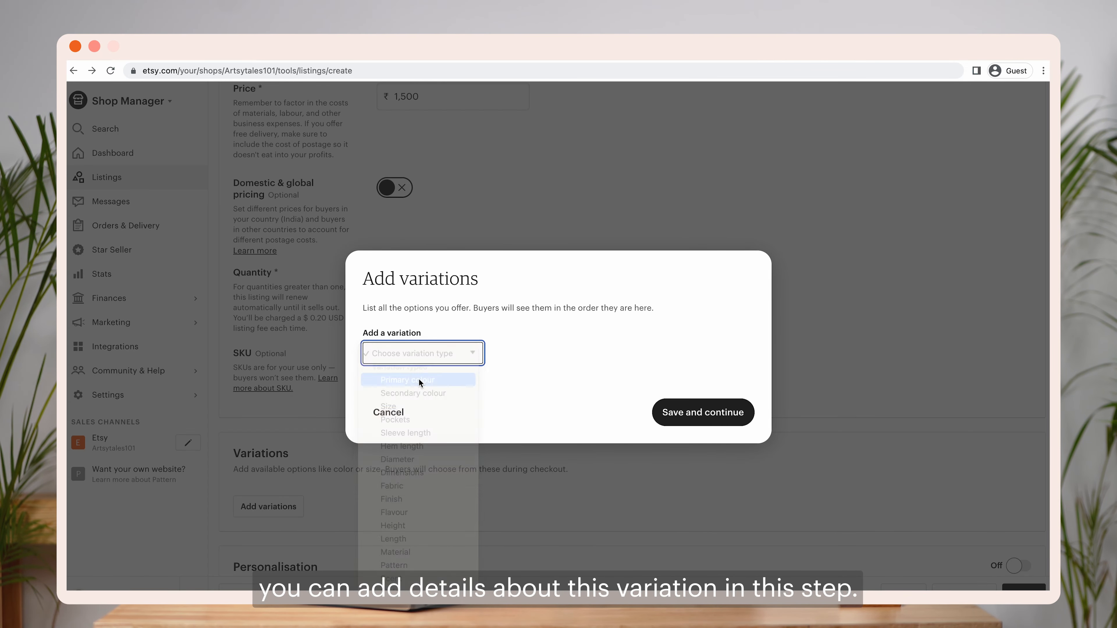
click(653, 290)
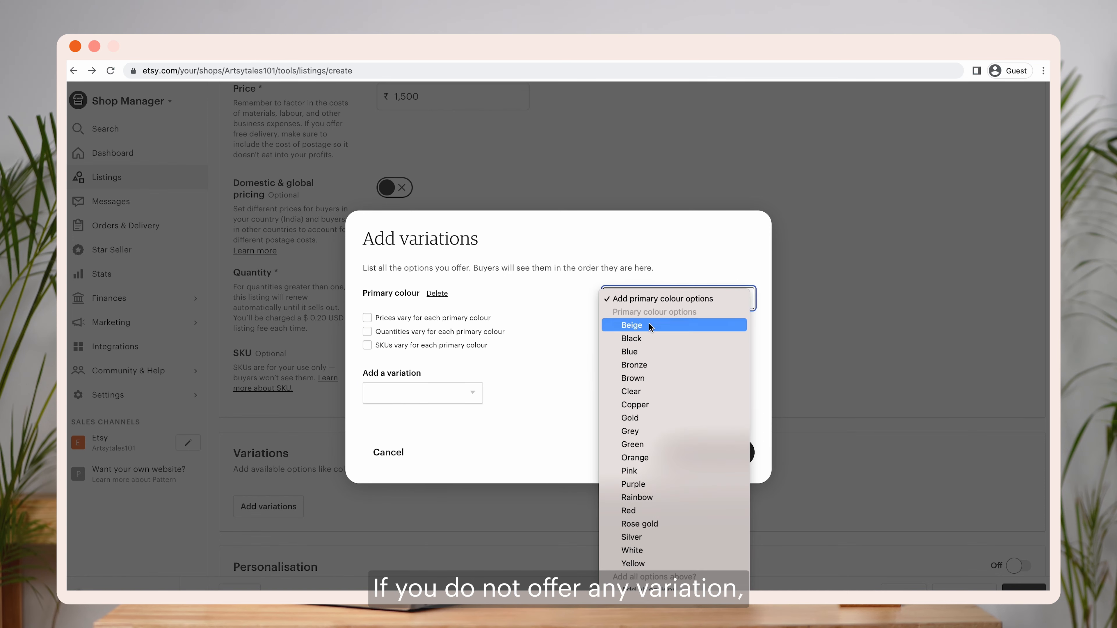
click(657, 551)
click(706, 457)
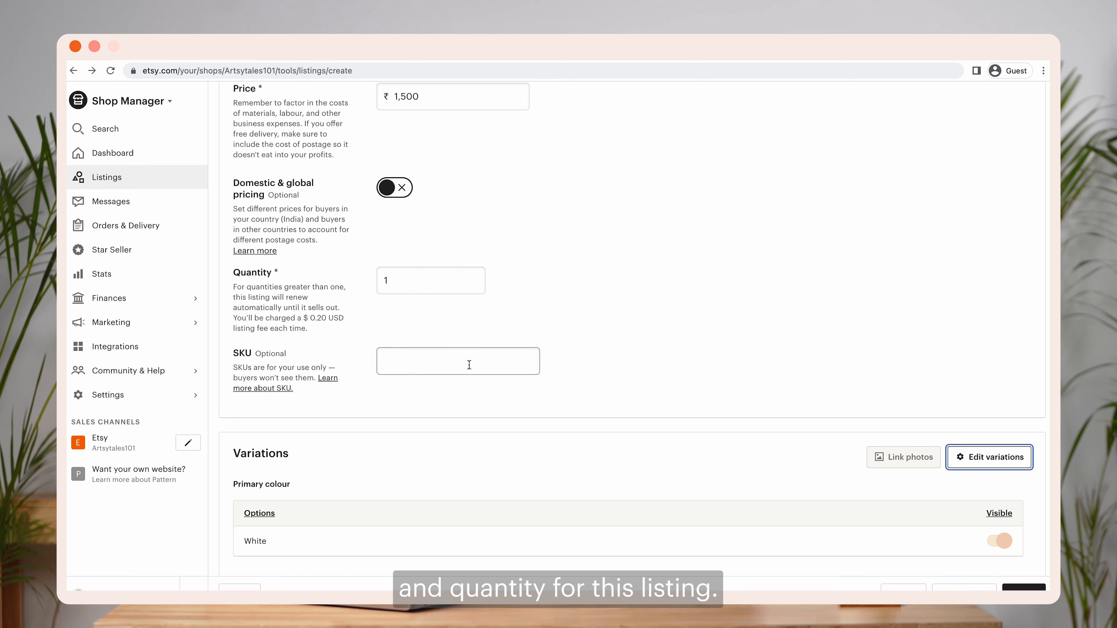
Set the listing's available quantity to 2
double_click(400, 284)
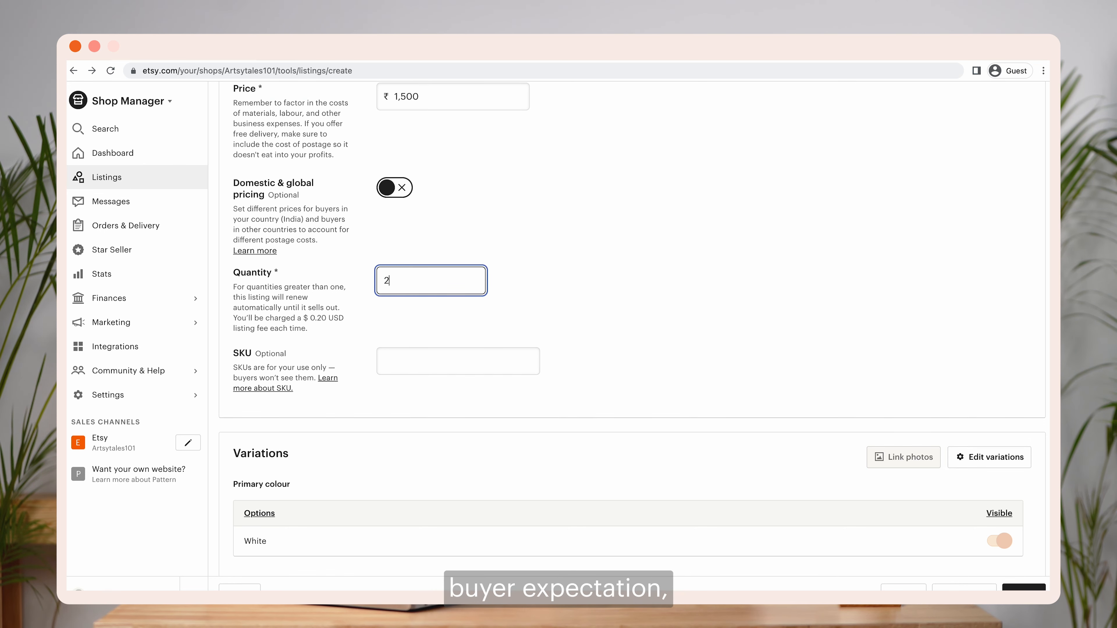
scroll(463, 328, down, 1)
scroll(463, 328, up, 1)
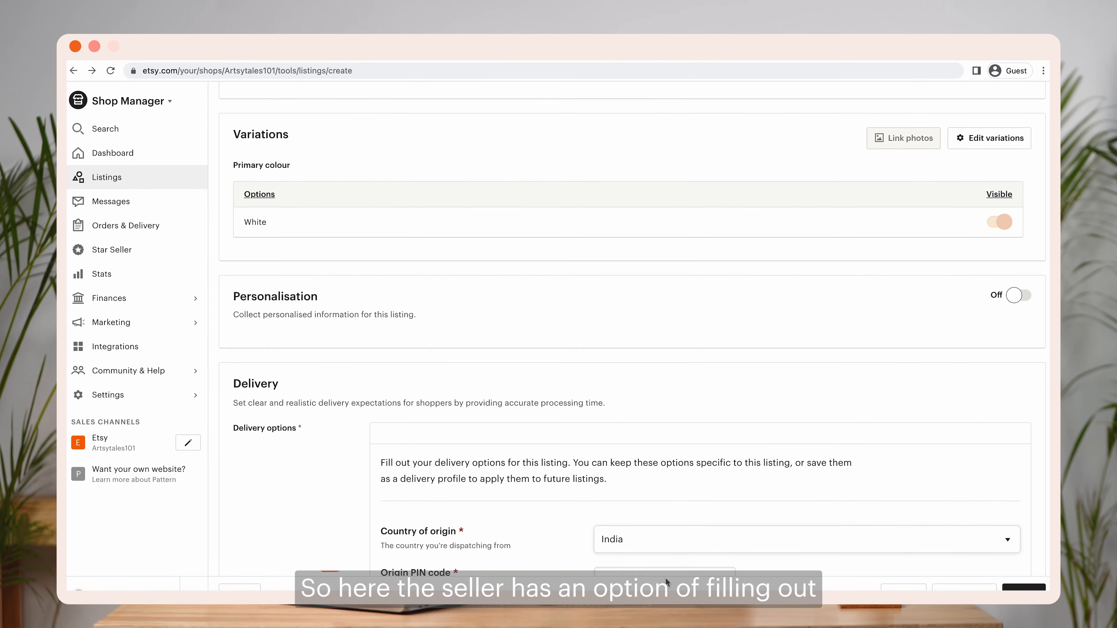
Choose India as the country of origin in the delivery options and enter the origin postal PIN code
scroll(665, 578, down, 5)
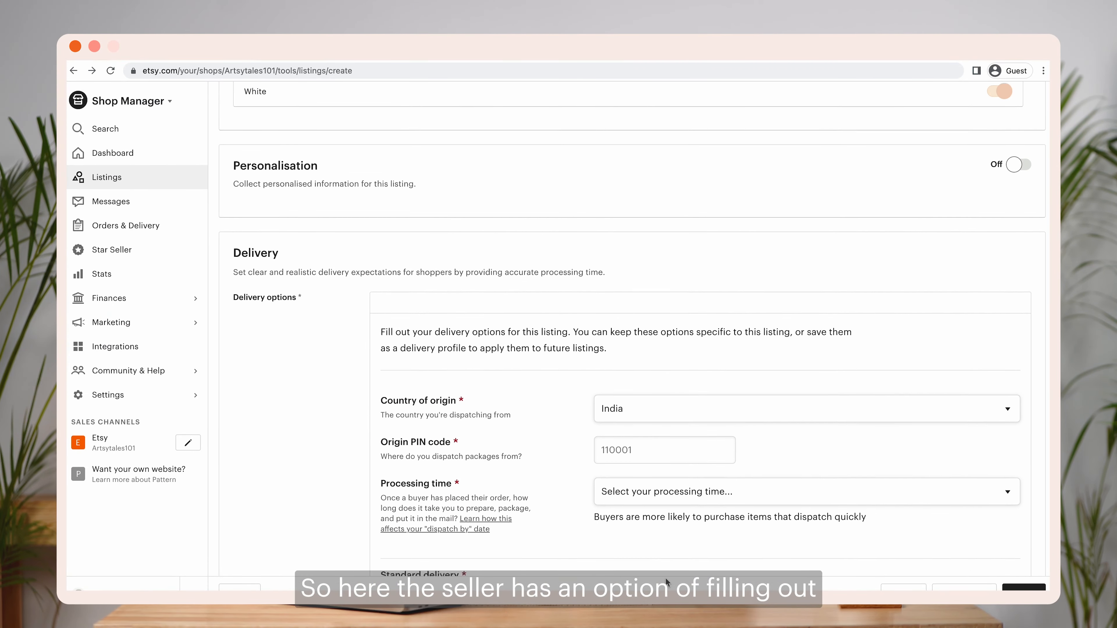
scroll(665, 578, down, 1)
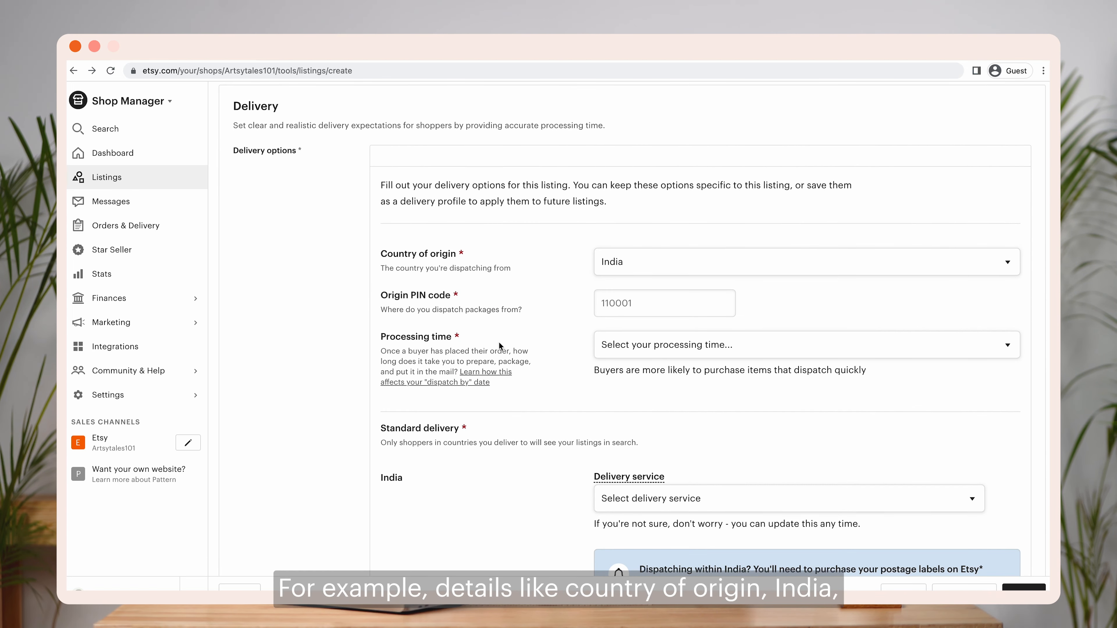
click(629, 269)
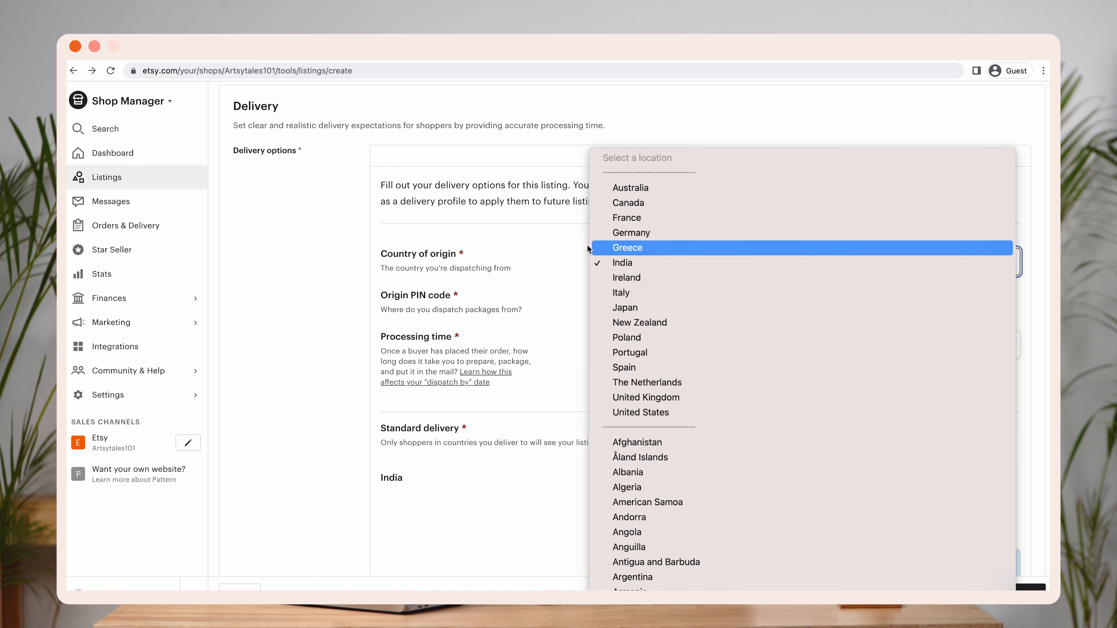
click(626, 266)
click(625, 304)
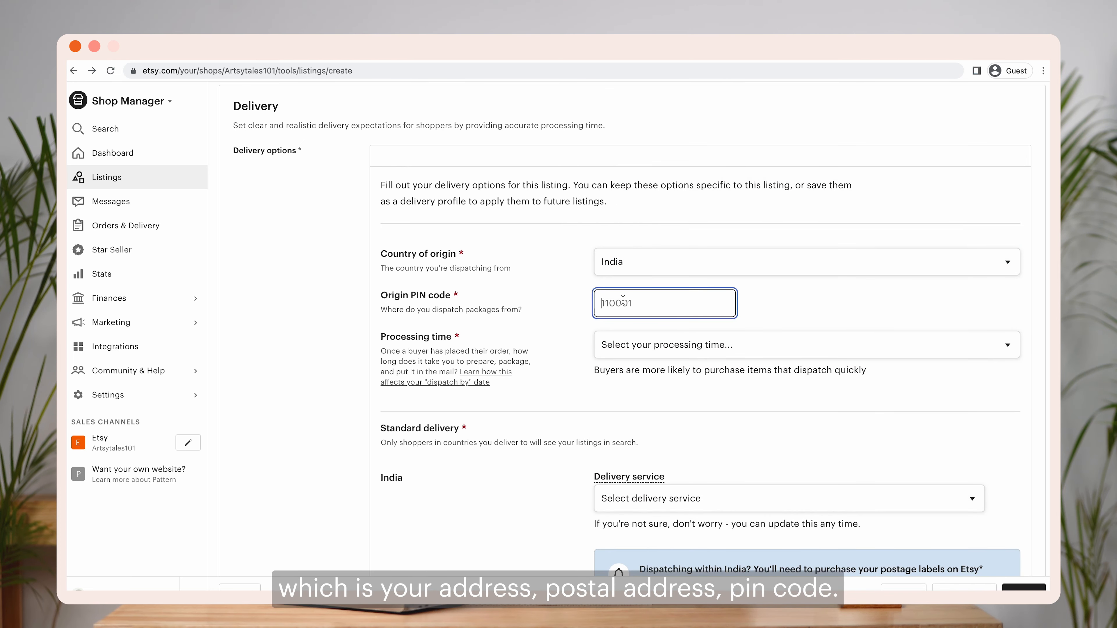
text(110068)
Set the processing time to a custom range of 5 to 7 business days
click(627, 353)
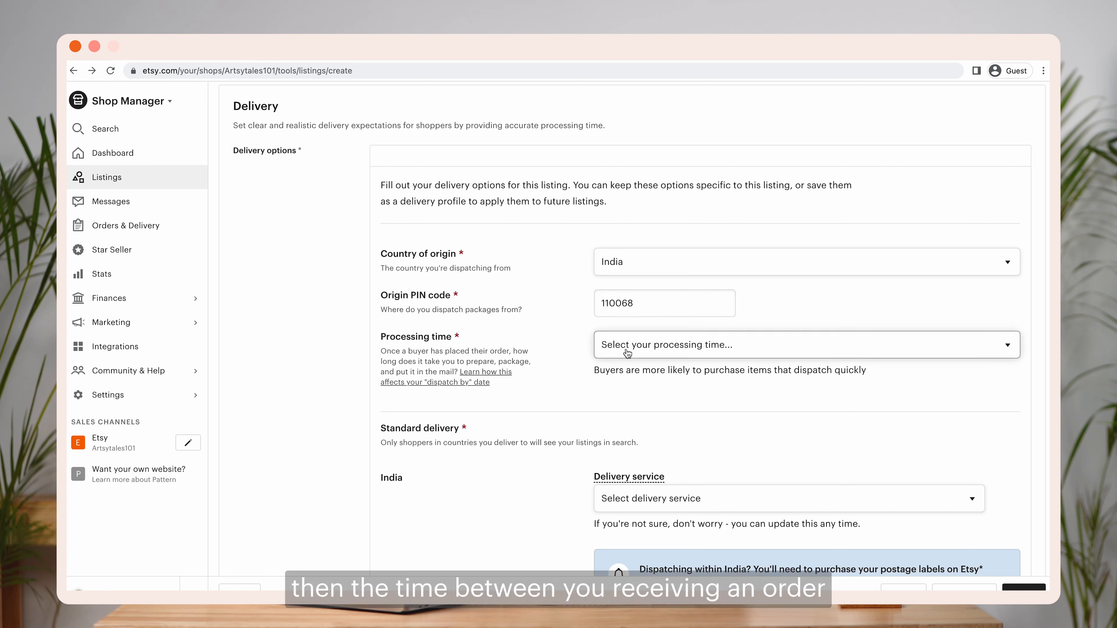
click(690, 351)
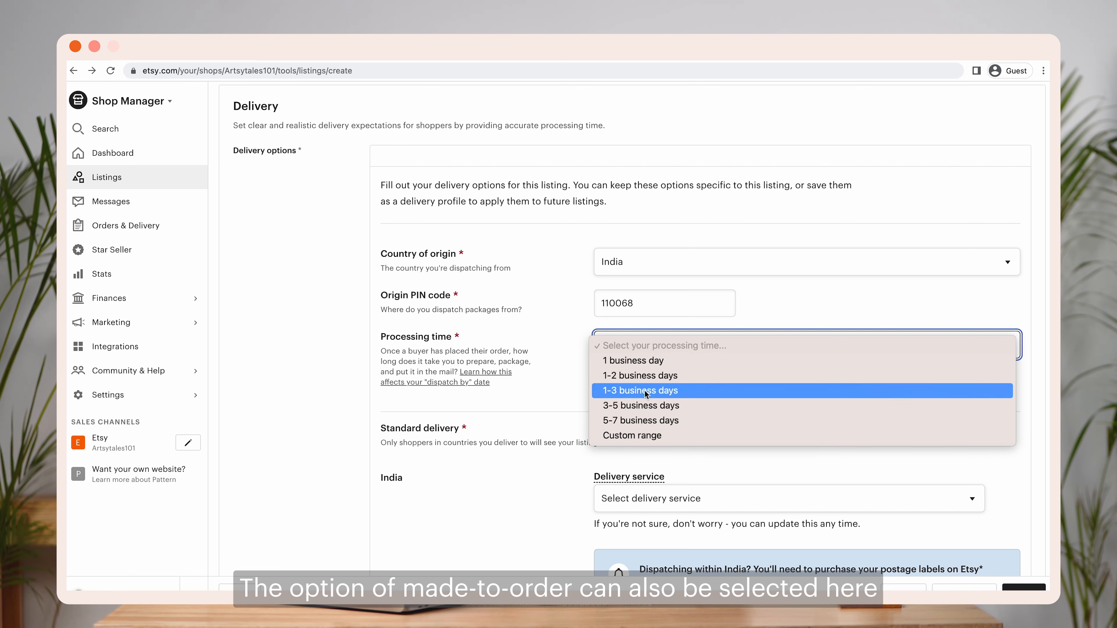
click(643, 437)
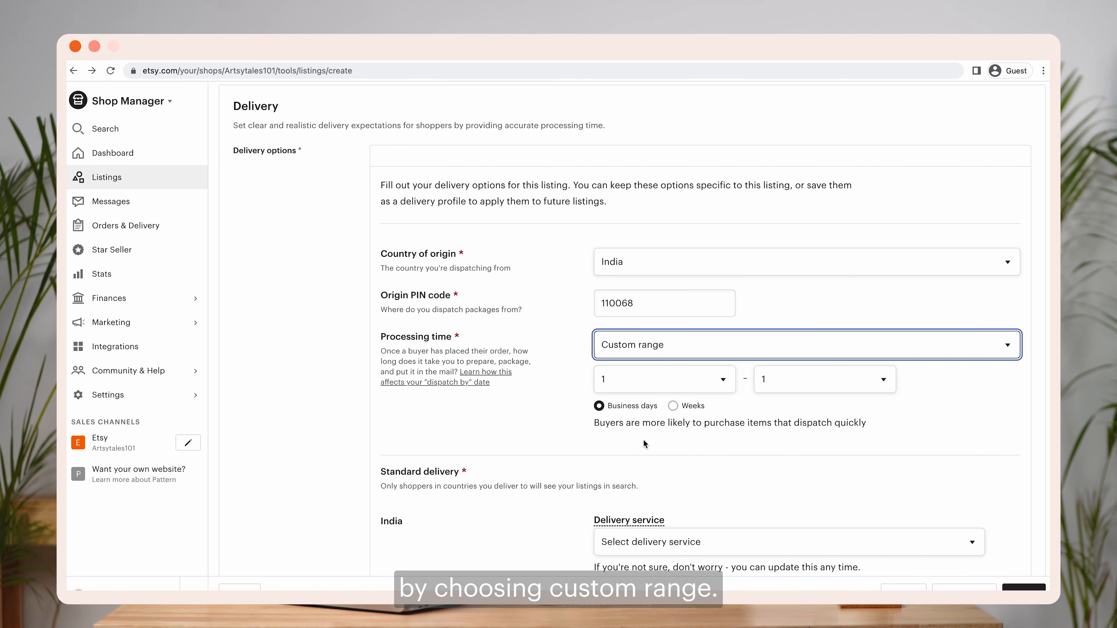
scroll(657, 392, down, 1)
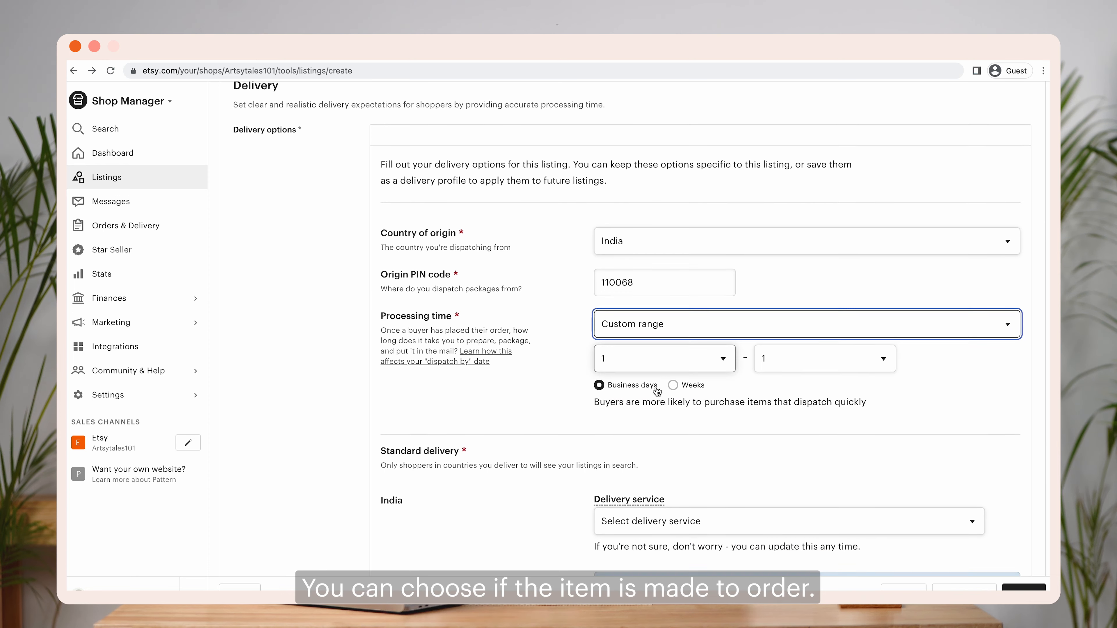
click(717, 360)
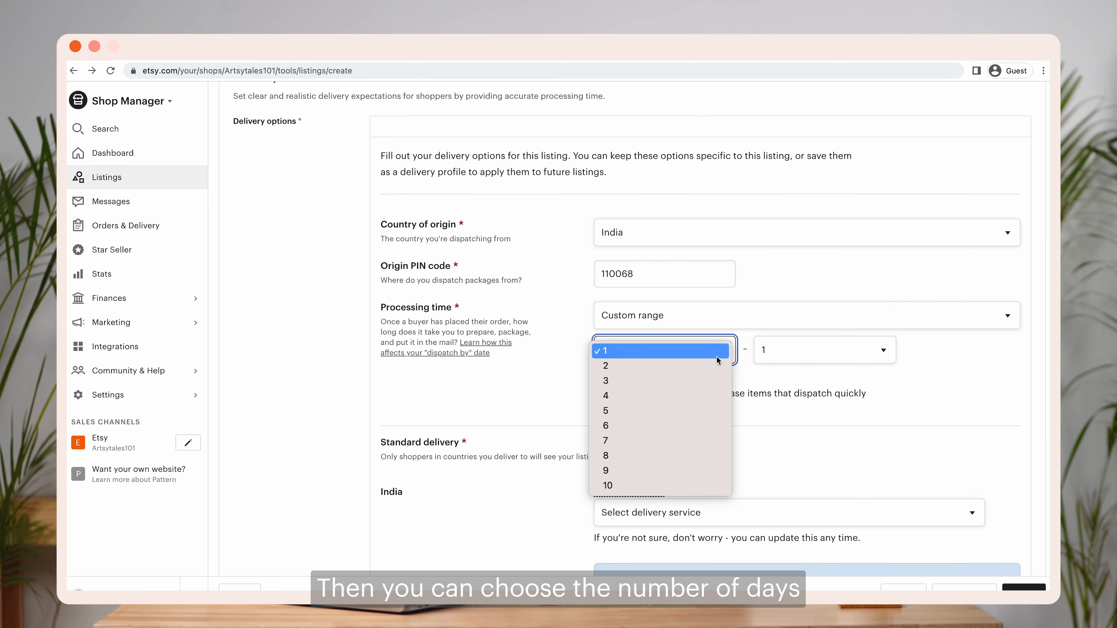
click(679, 410)
click(776, 363)
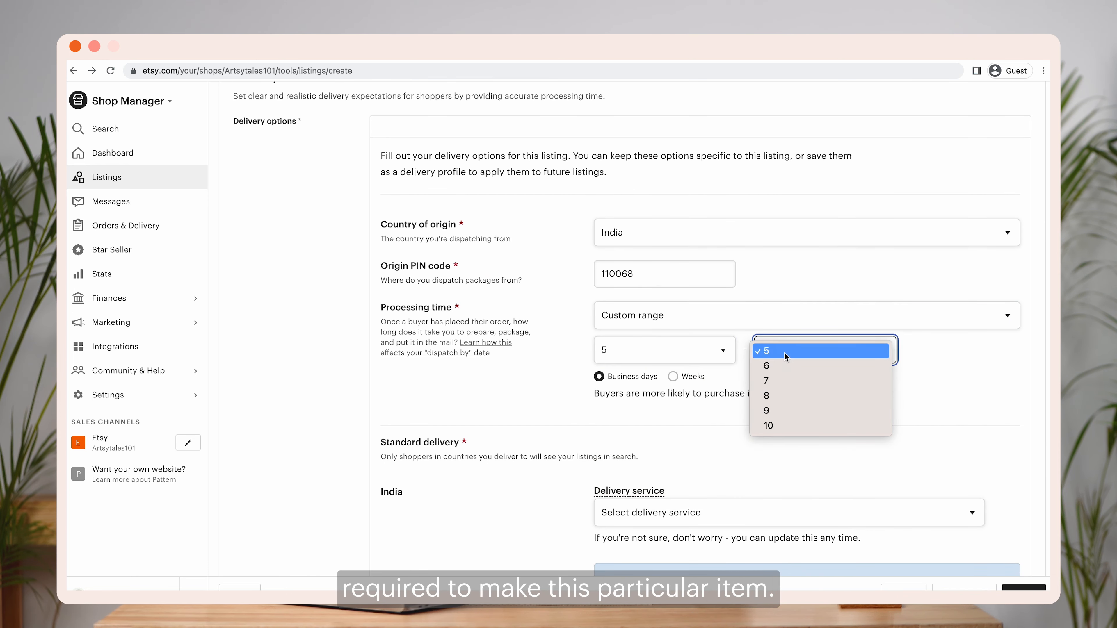
click(777, 380)
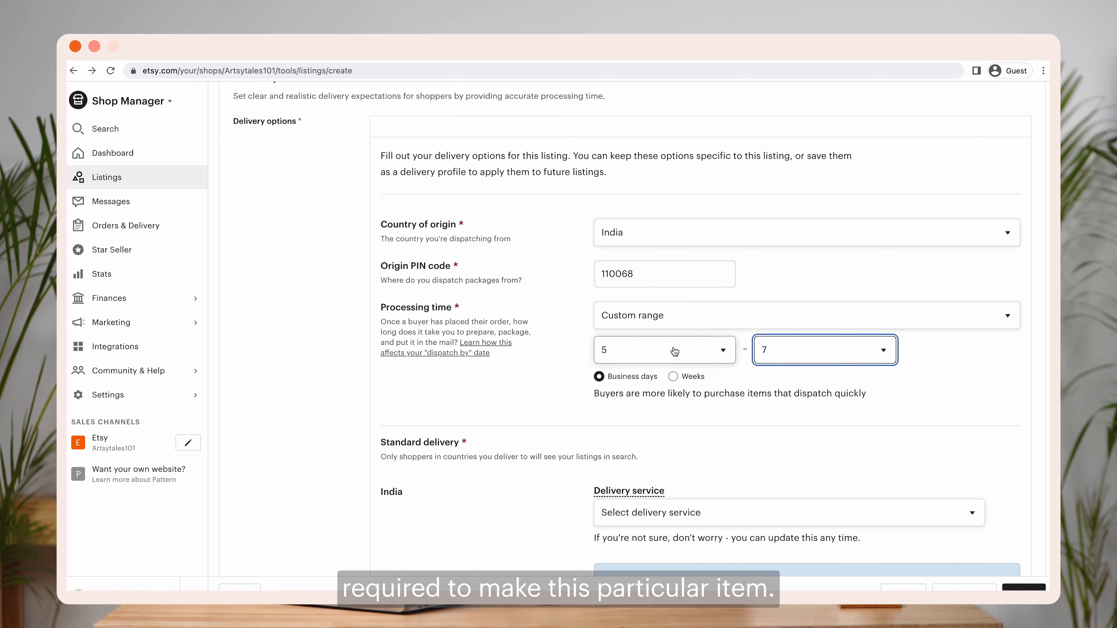
Choose Other as the standard delivery service for India
scroll(618, 430, down, 3)
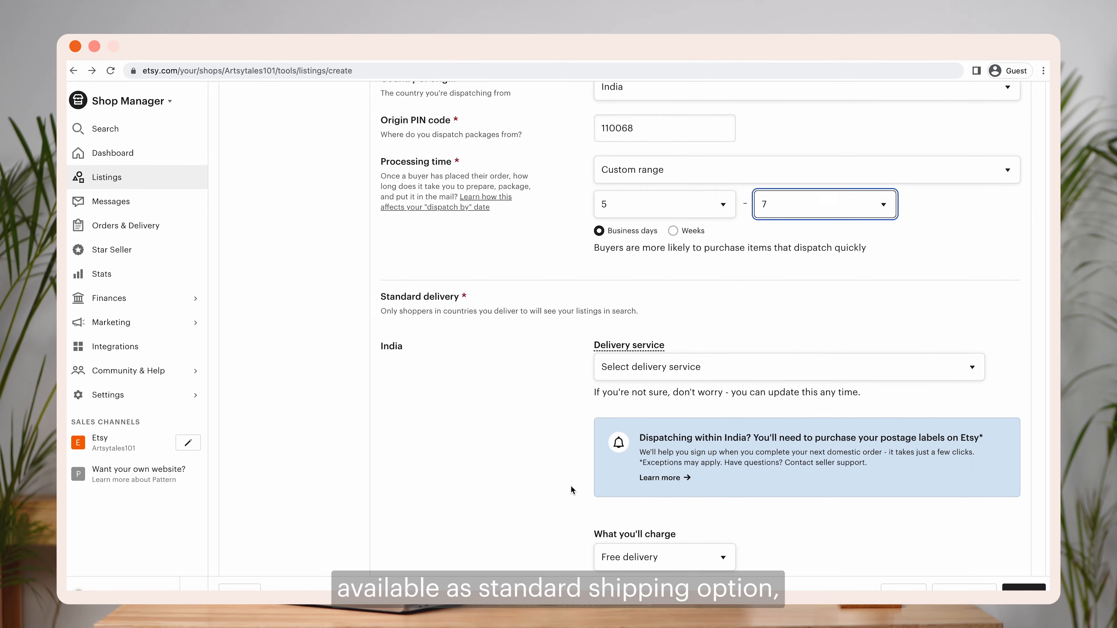
scroll(570, 485, down, 4)
scroll(571, 485, down, 1)
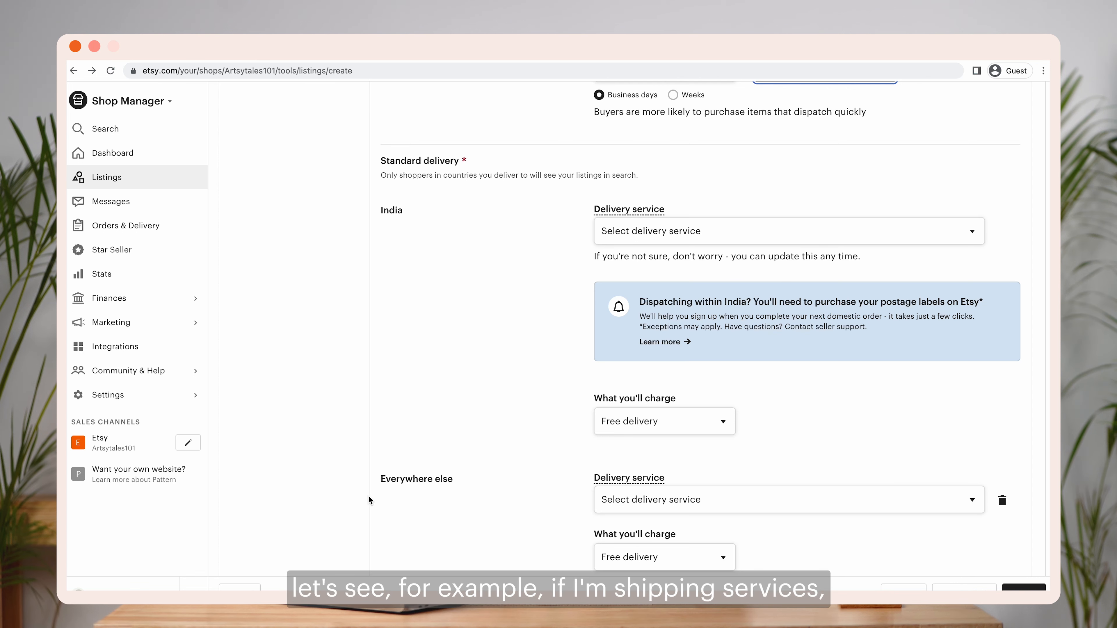
click(653, 235)
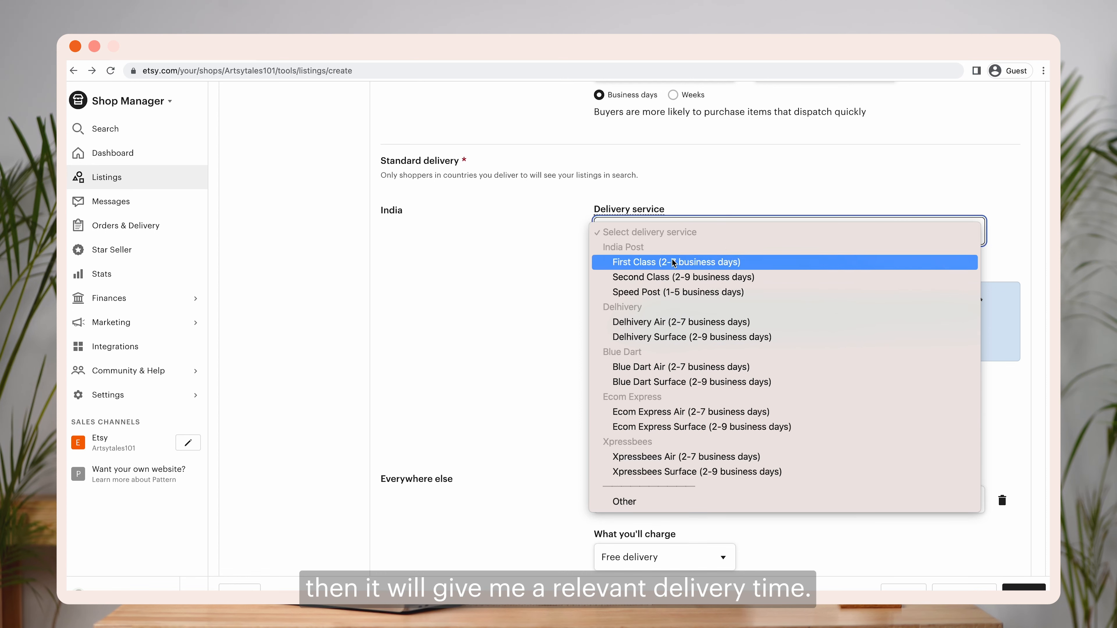
click(624, 501)
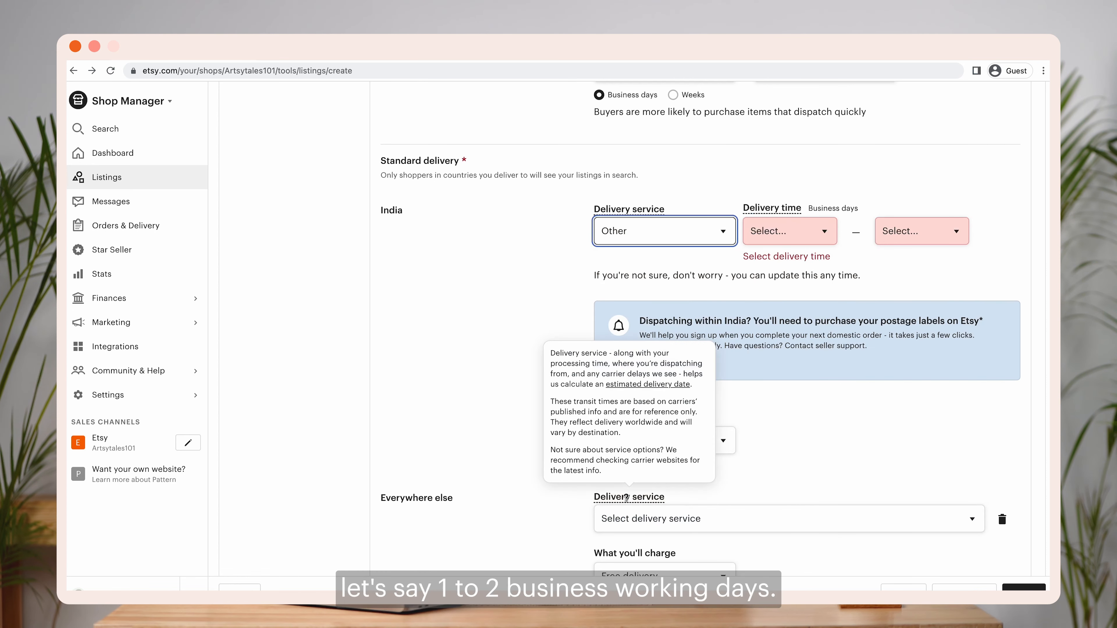
Set India's standard delivery time to 3 to 4 business days
click(789, 232)
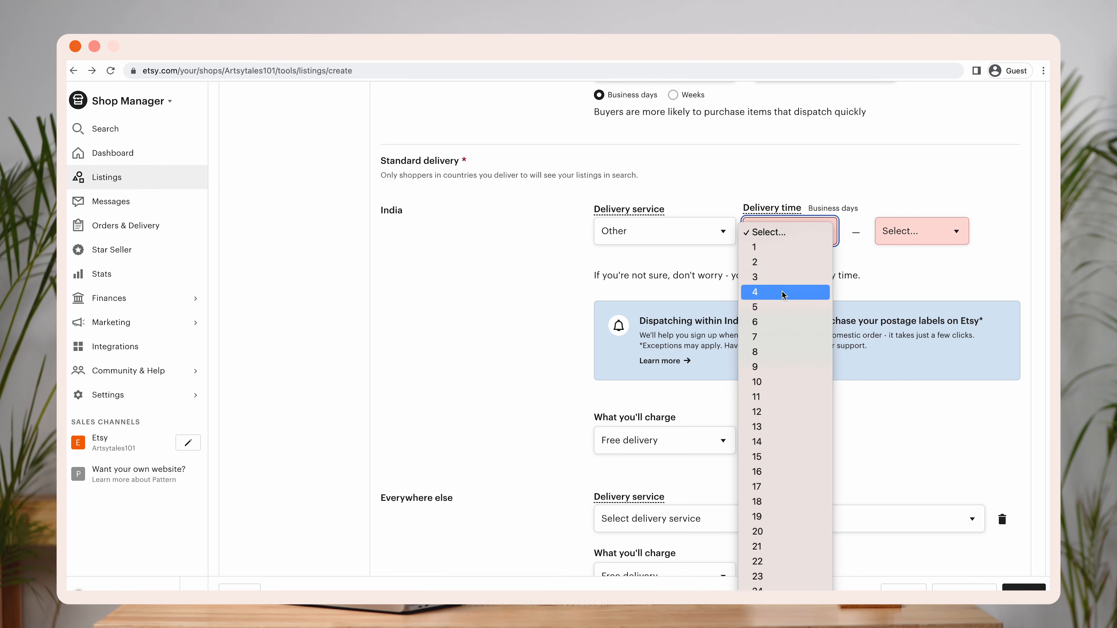
click(780, 276)
click(850, 232)
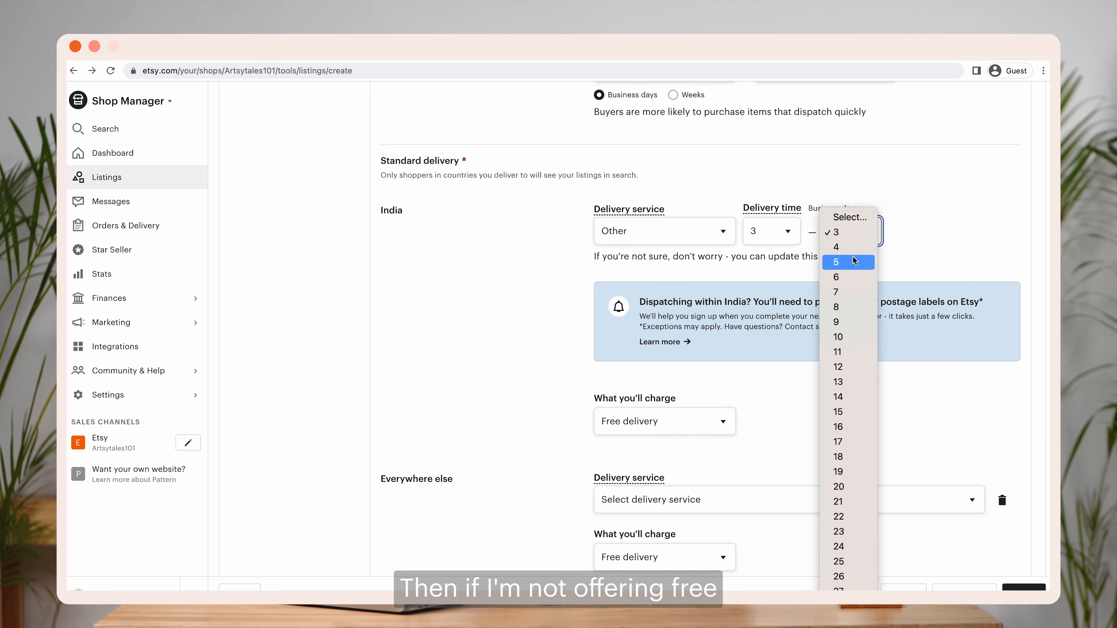
click(838, 247)
Change India's standard delivery time to 1 to 2 business days
click(773, 232)
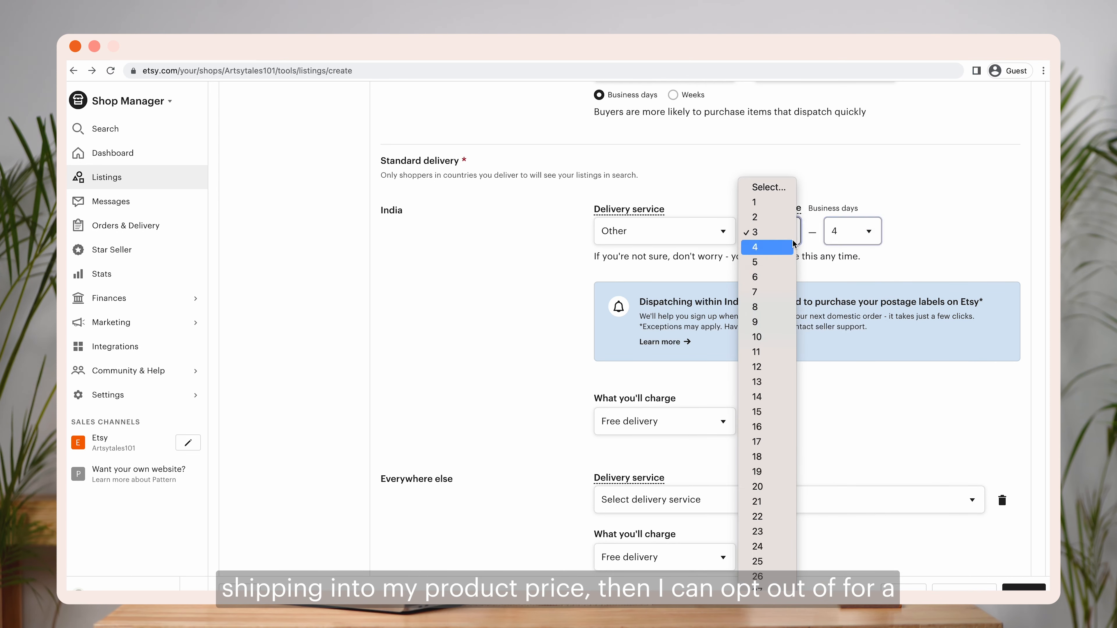
click(772, 208)
click(849, 231)
click(847, 209)
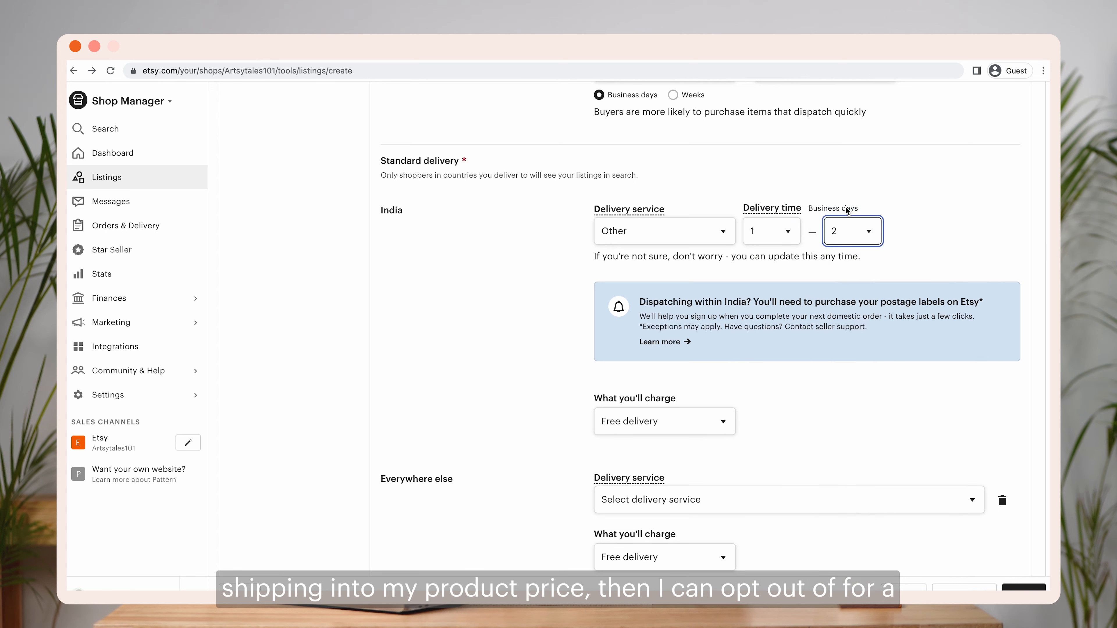
Try charging a fixed delivery price of ₹200 for one item within India and restore free delivery
scroll(695, 358, down, 1)
click(685, 402)
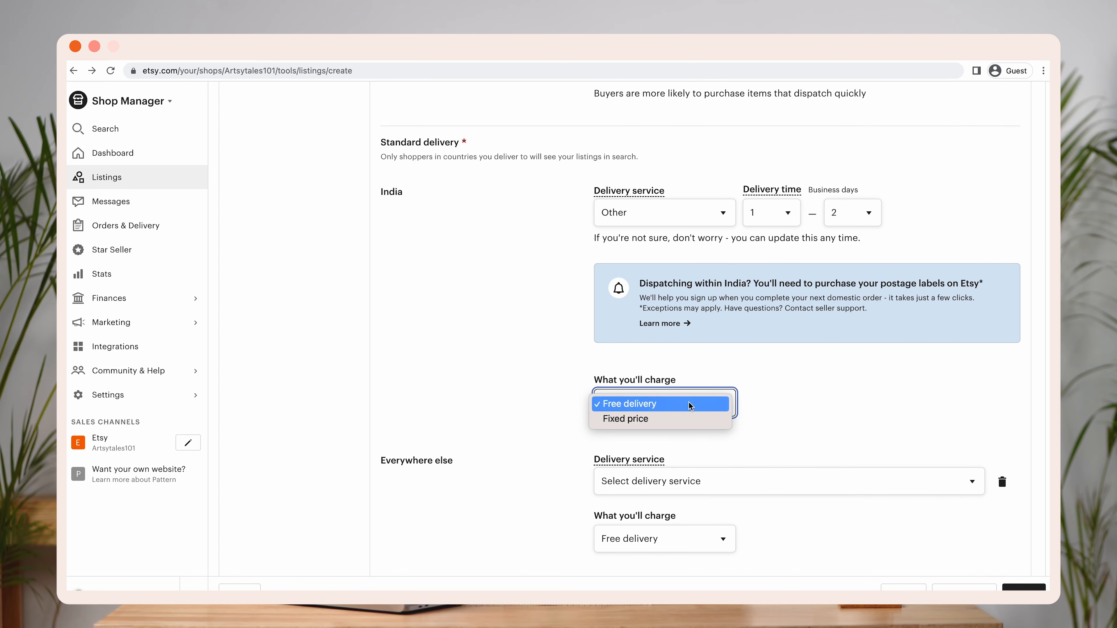
click(678, 418)
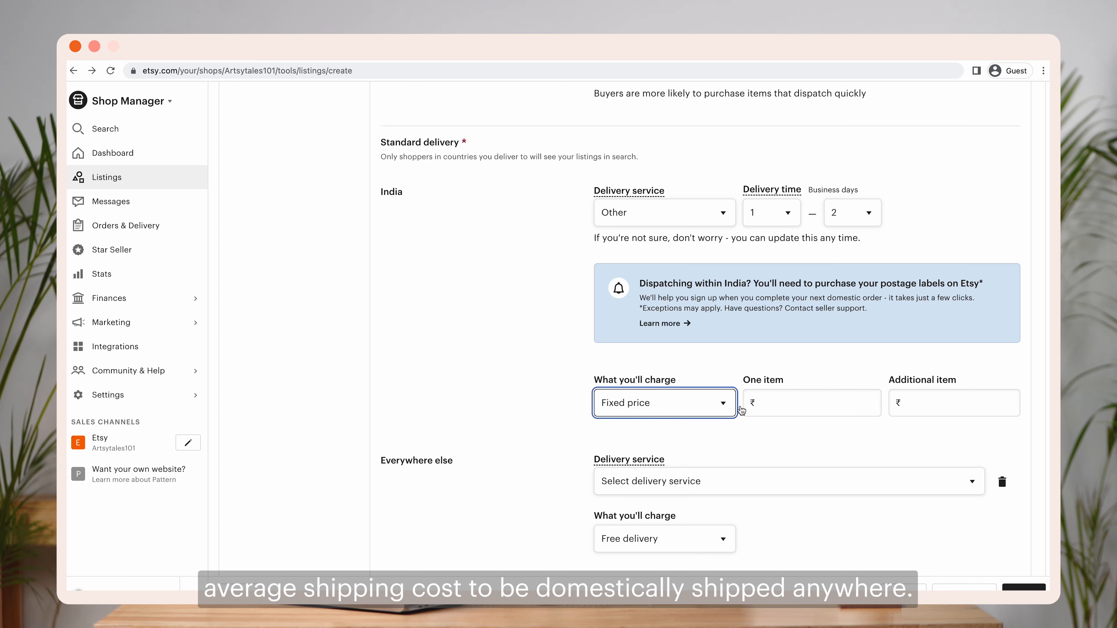
click(839, 400)
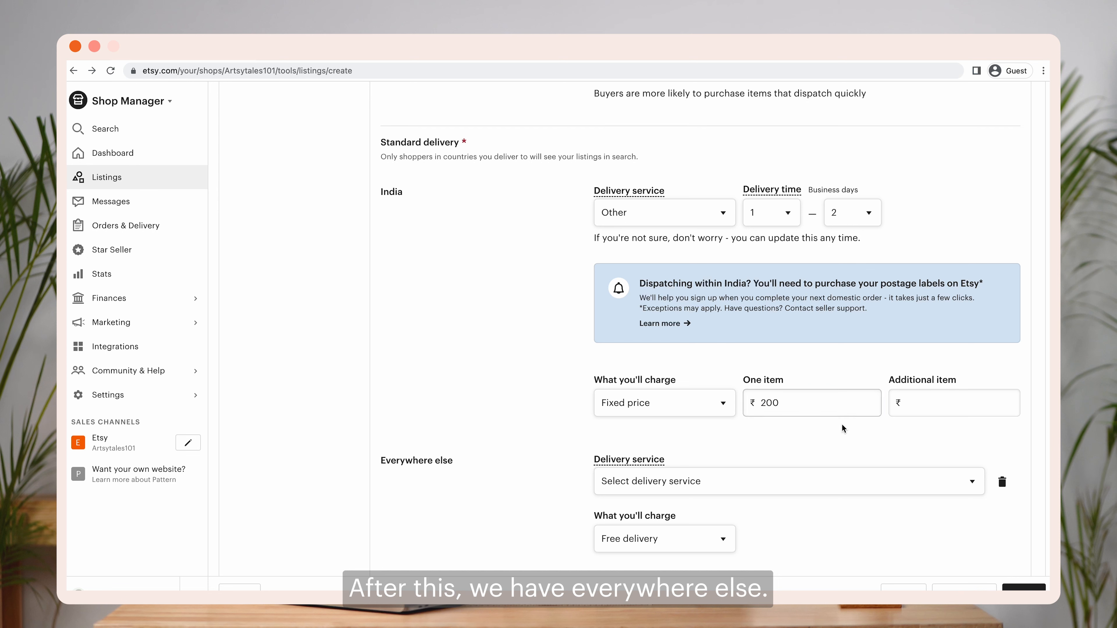
click(705, 402)
click(682, 391)
Choose Other as the delivery service for everywhere else and set its delivery time to 6 to 11 business days
scroll(524, 429, down, 3)
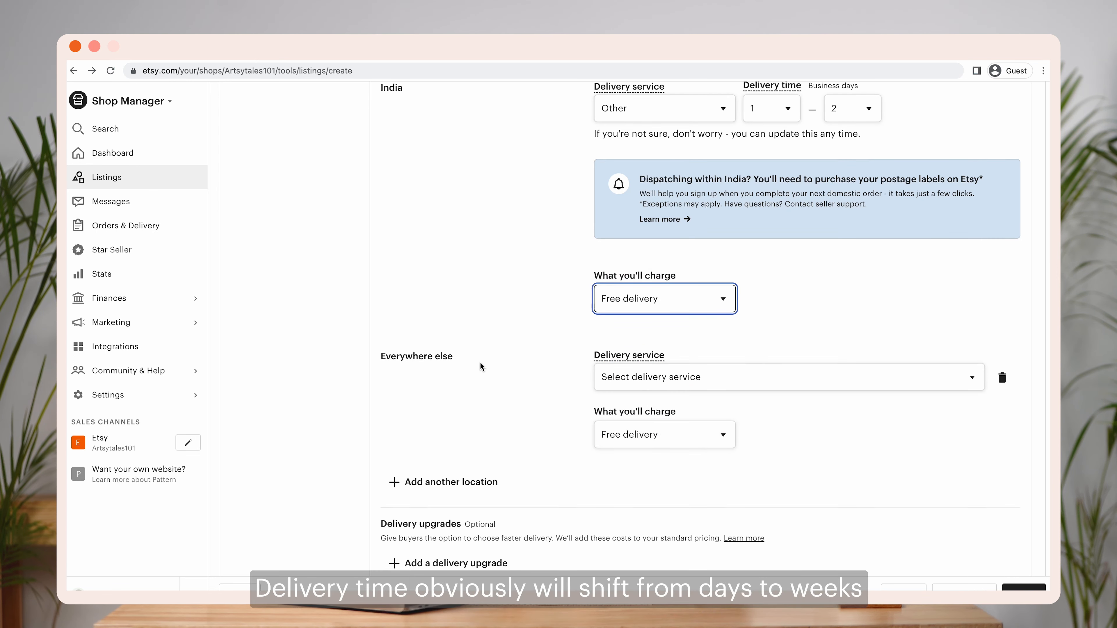
click(674, 377)
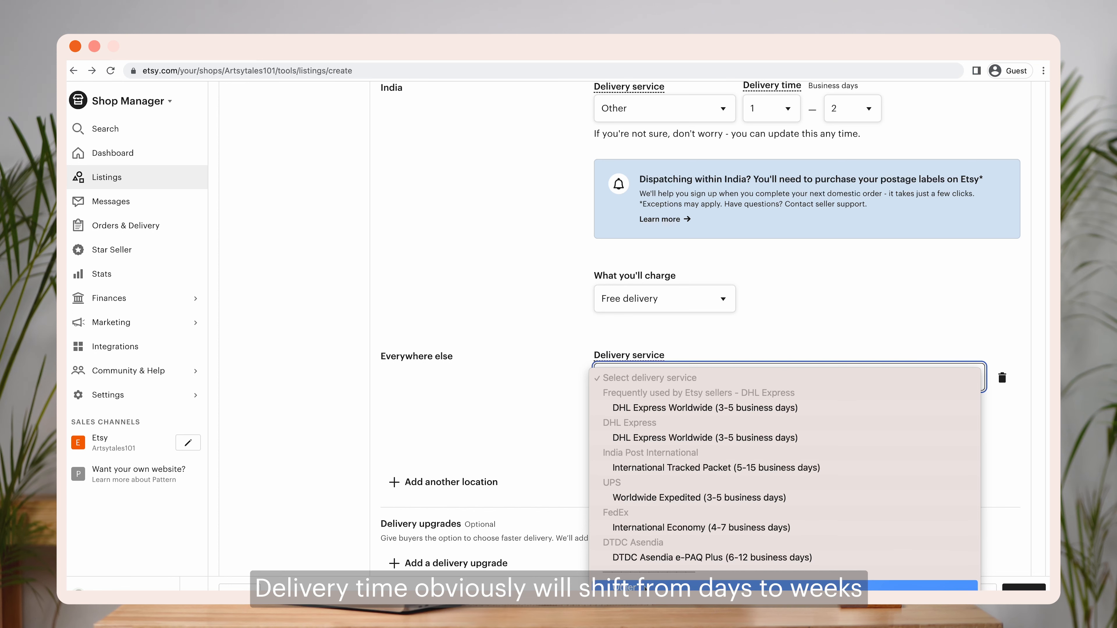
click(648, 584)
click(808, 378)
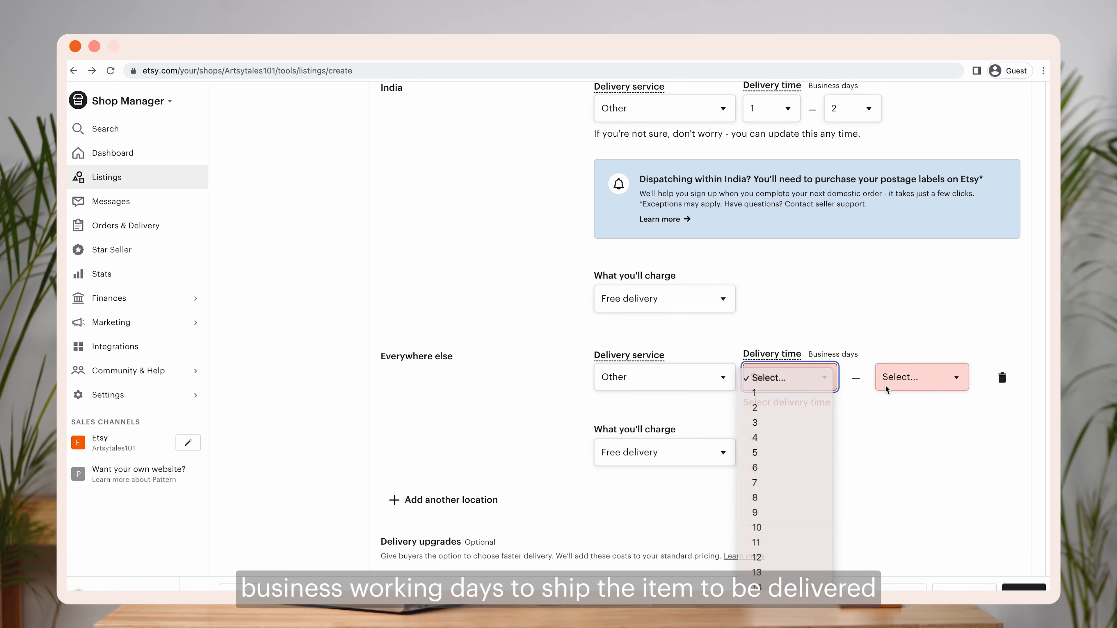
click(790, 378)
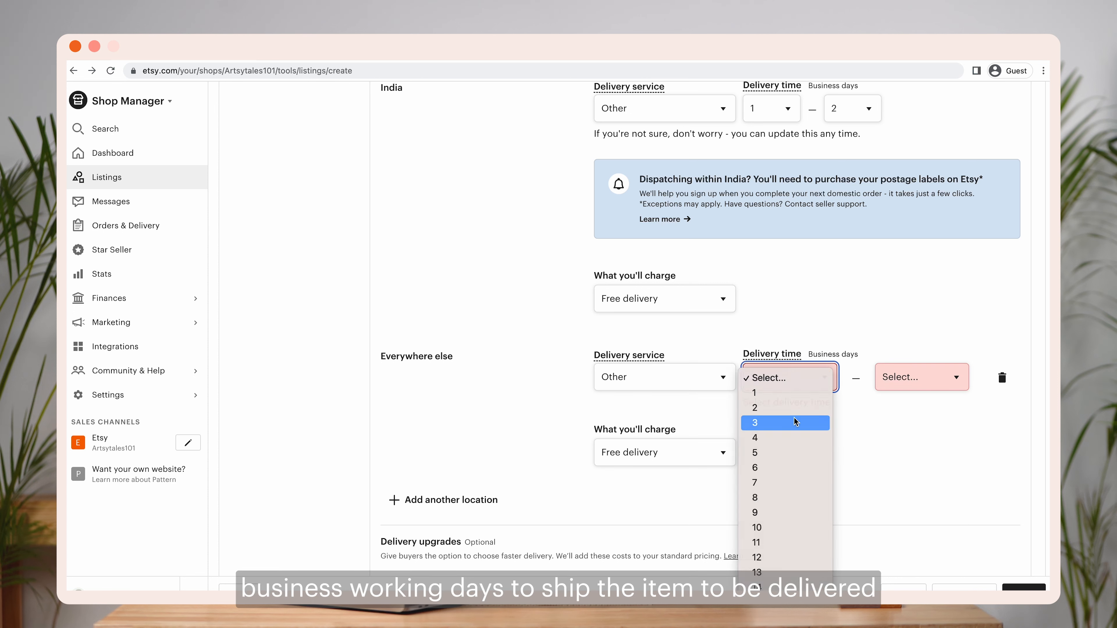
click(796, 422)
click(789, 378)
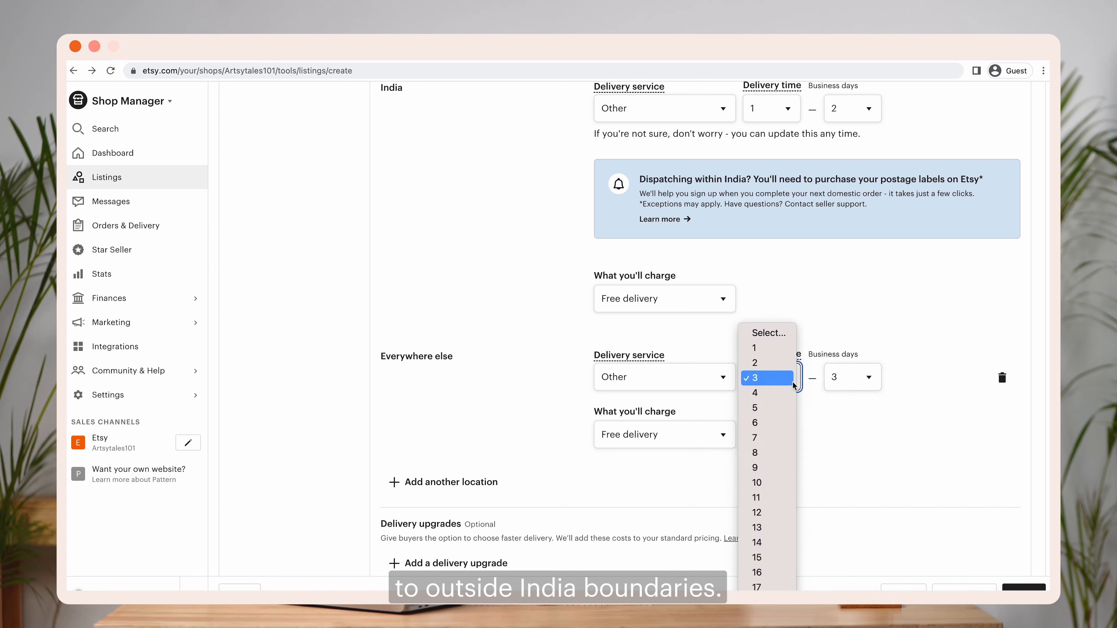
click(780, 424)
click(845, 389)
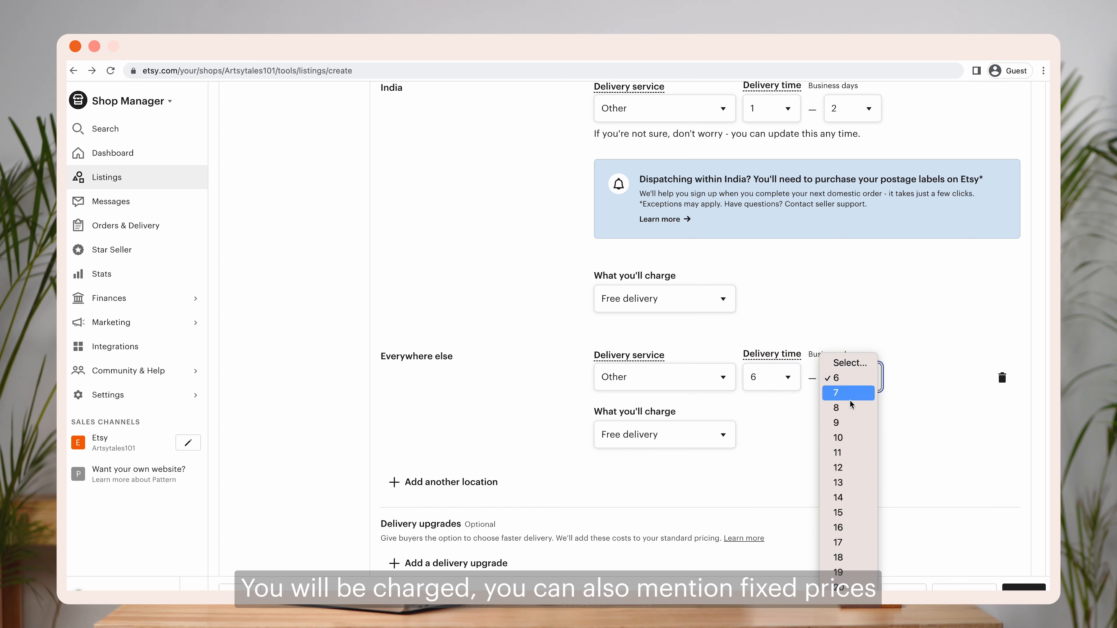
click(848, 453)
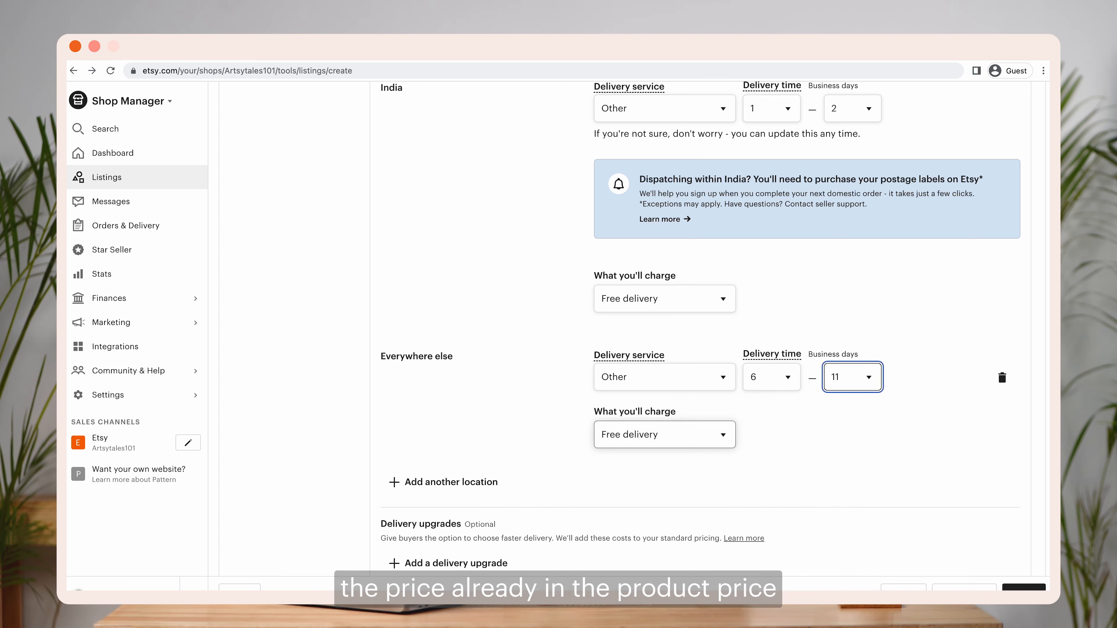
Try the fixed price charge for delivery to everywhere else and return it to free delivery
click(686, 435)
click(688, 449)
click(769, 435)
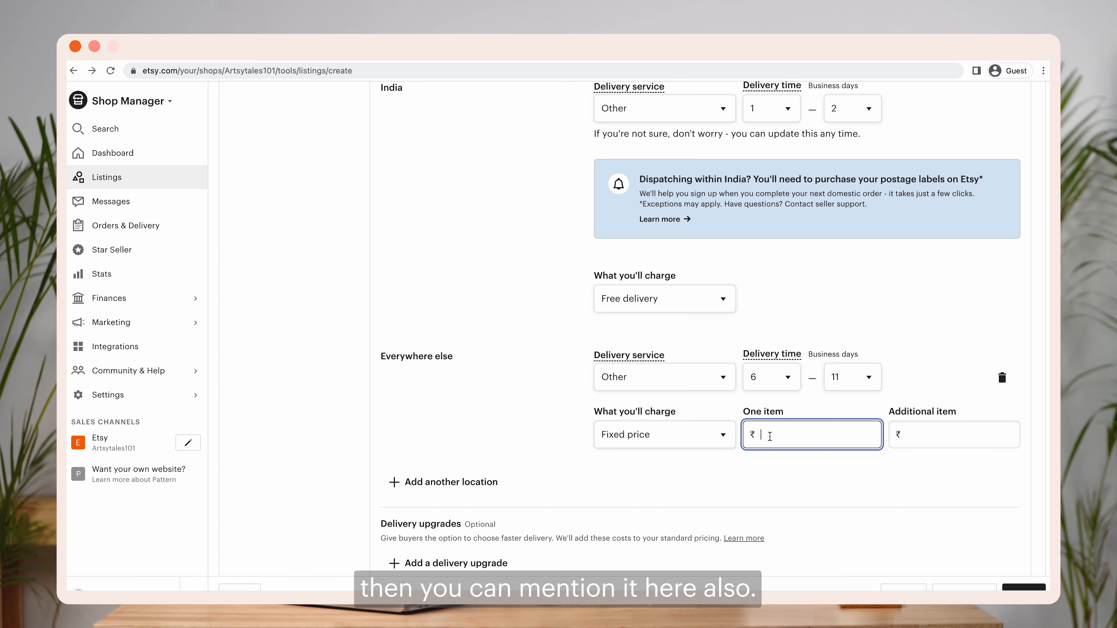
click(651, 439)
click(647, 421)
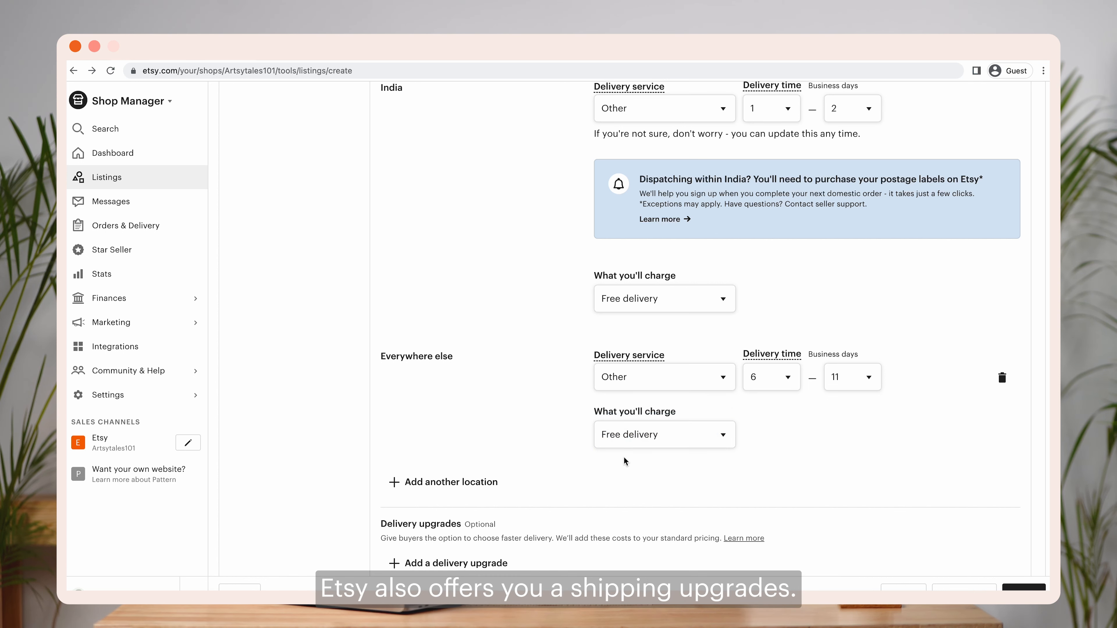
Add a domestic Express delivery upgrade using Other as the delivery service, with a delivery time of 1 to 3 business days
scroll(624, 459, down, 5)
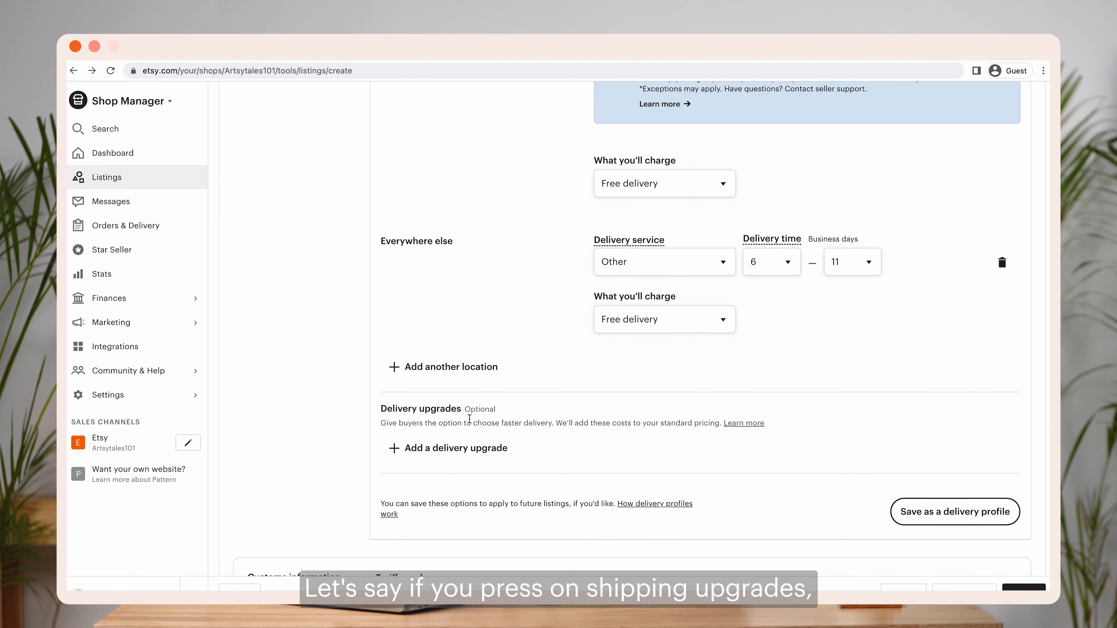
click(446, 452)
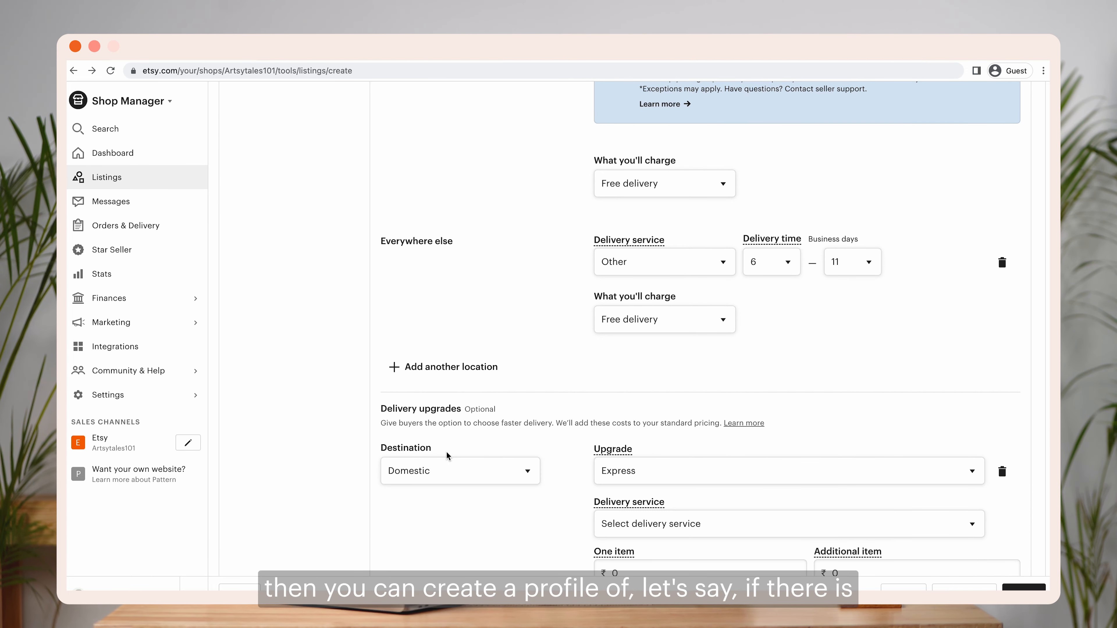
scroll(519, 512, down, 3)
scroll(519, 511, down, 2)
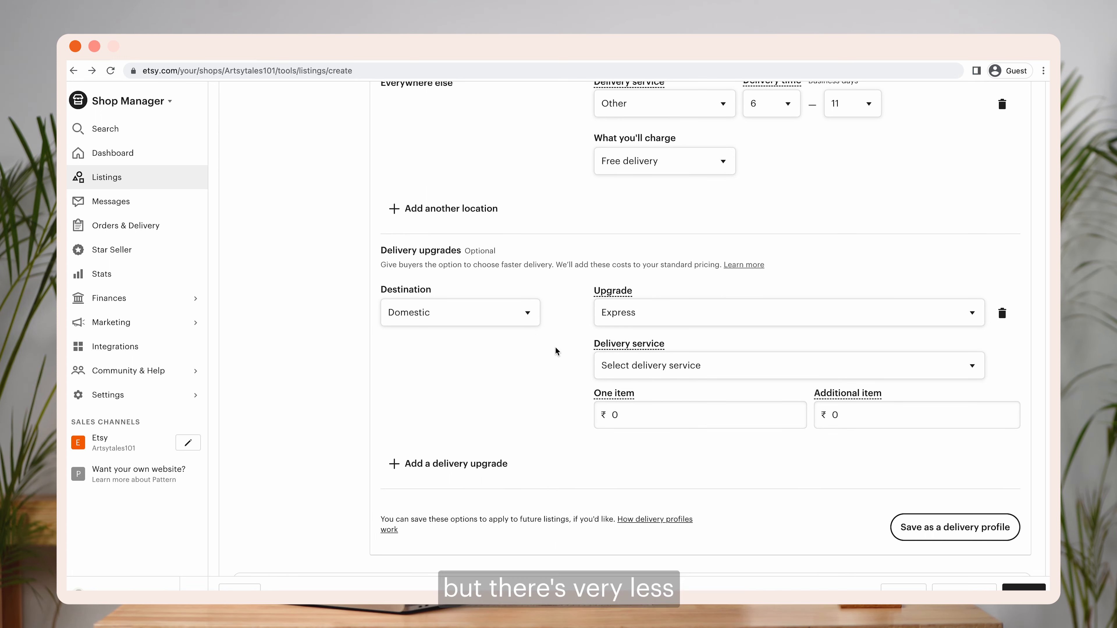
click(533, 317)
click(533, 316)
click(630, 316)
click(631, 317)
click(660, 365)
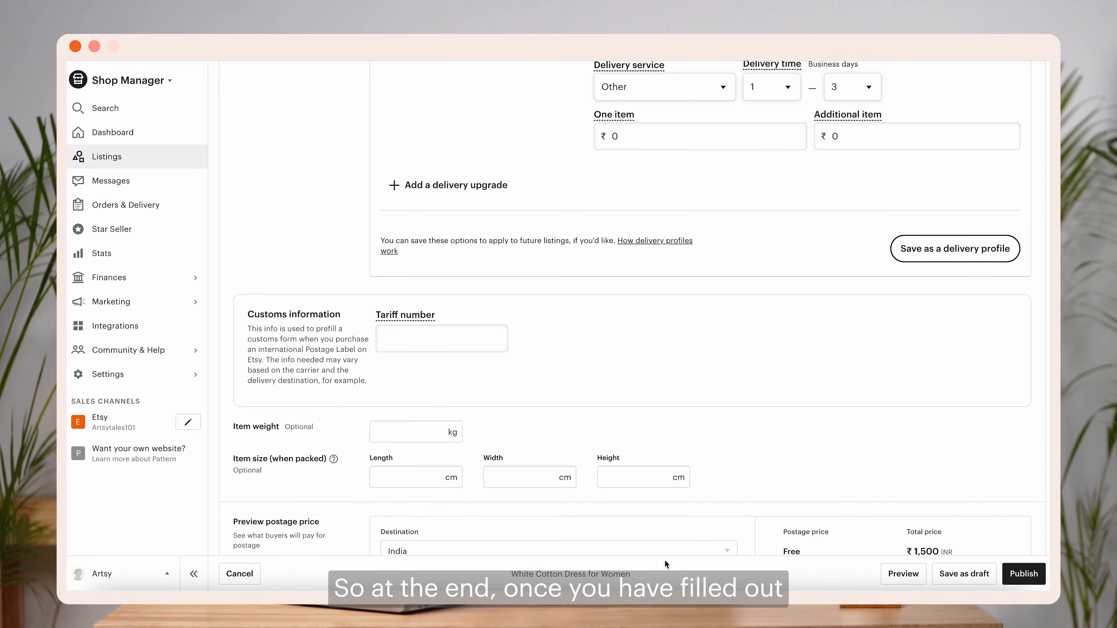
Look over the customs, item size and returns sections, and preview the dress listing
scroll(664, 559, up, 1)
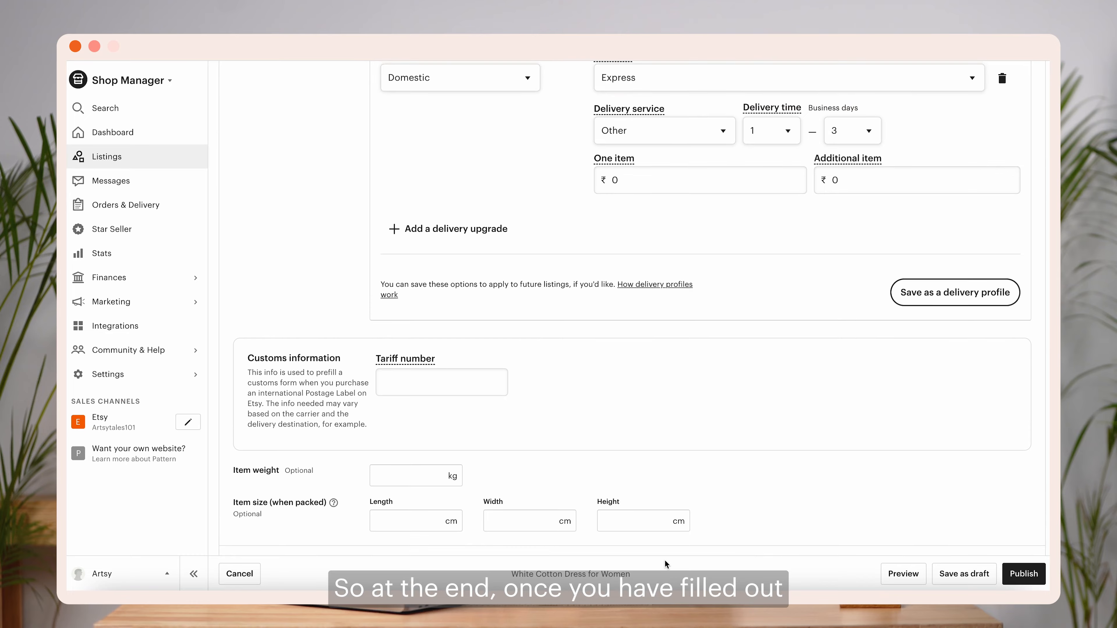
scroll(664, 560, down, 4)
scroll(664, 559, down, 8)
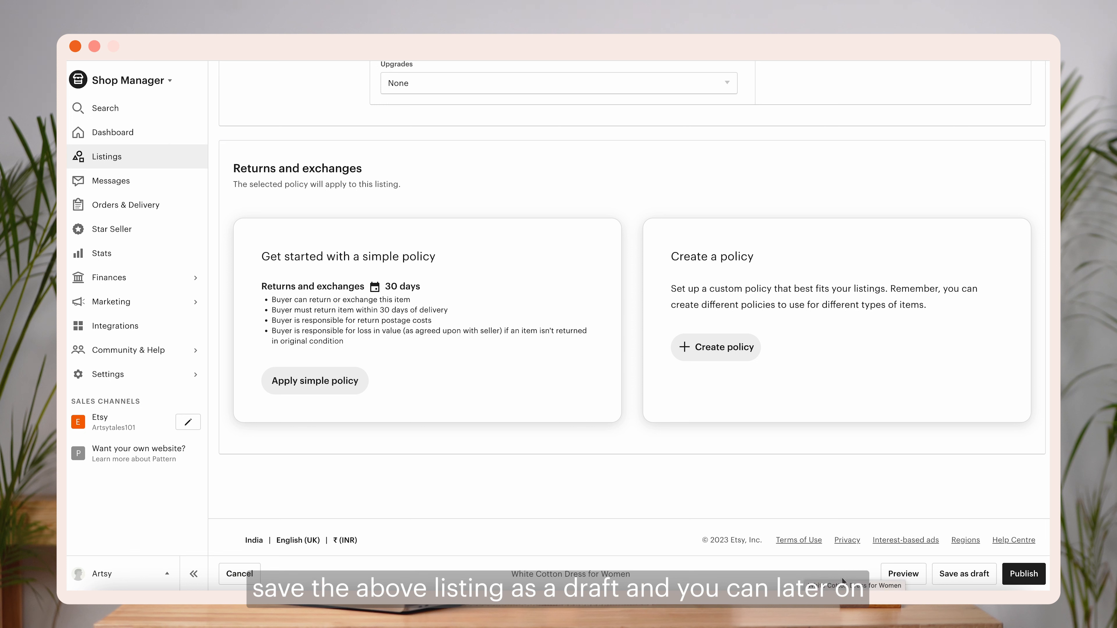
click(902, 575)
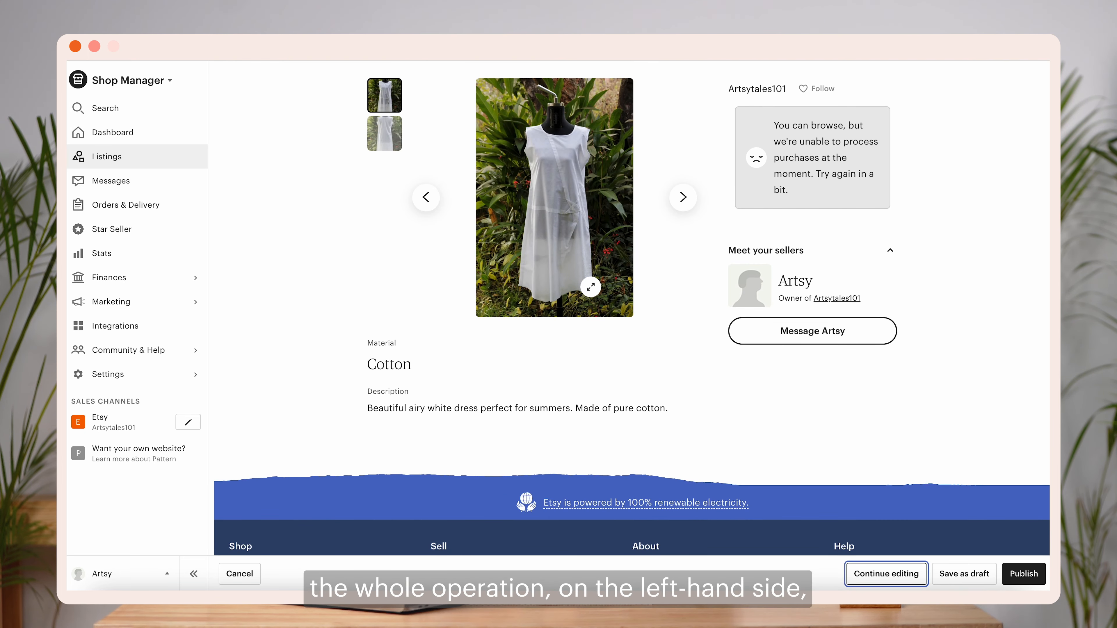
scroll(618, 286, down, 3)
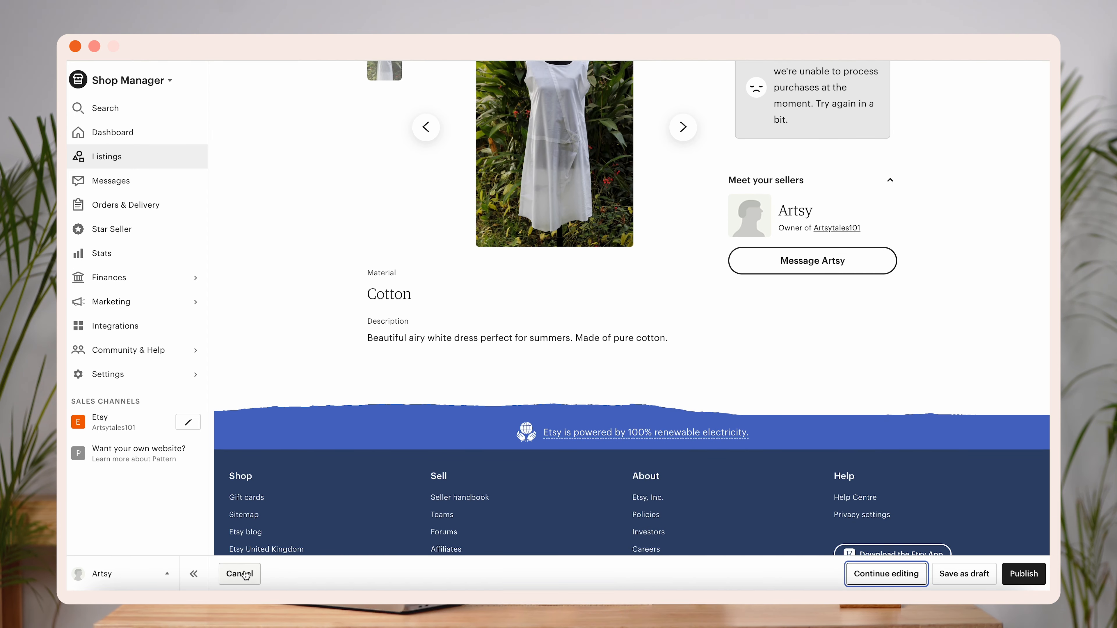
click(695, 573)
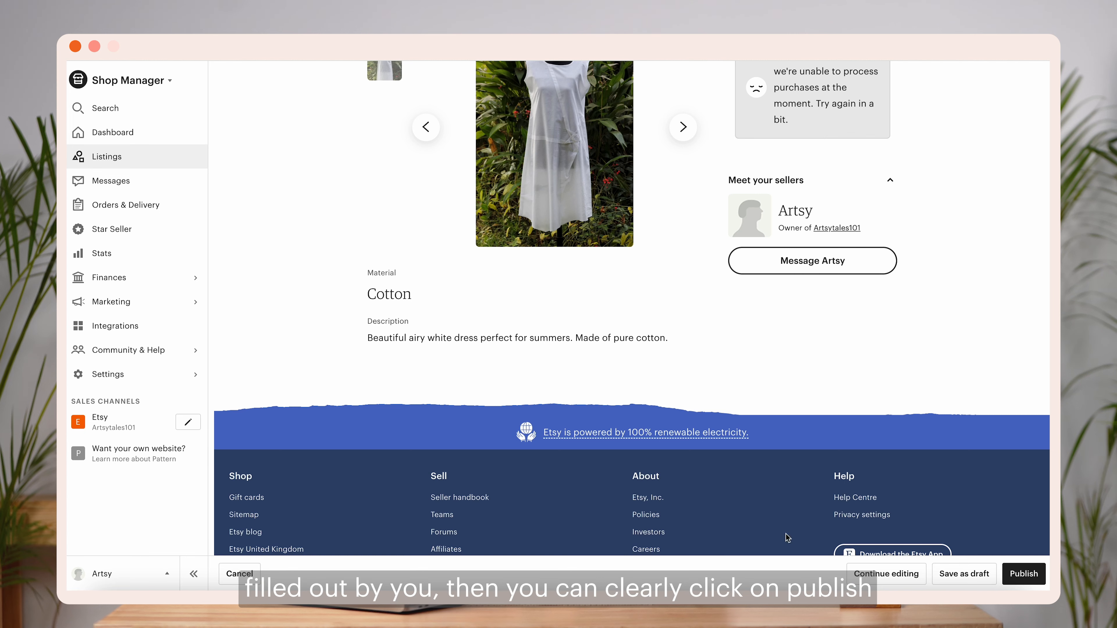
Publish the dress listing and agree to the listing fee
scroll(788, 539, up, 1)
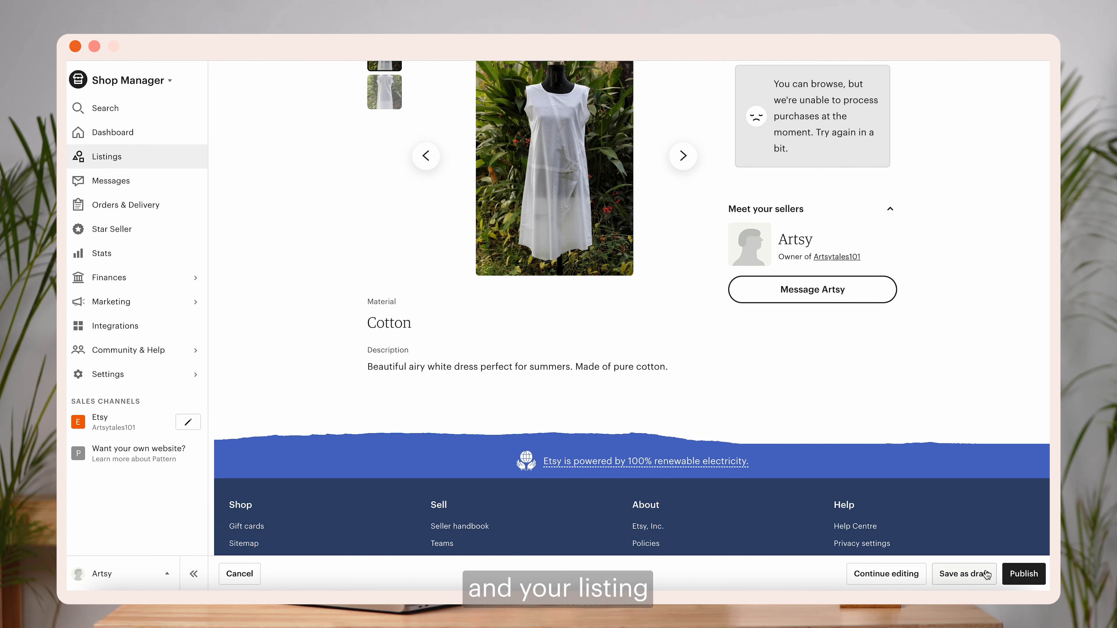
click(1026, 574)
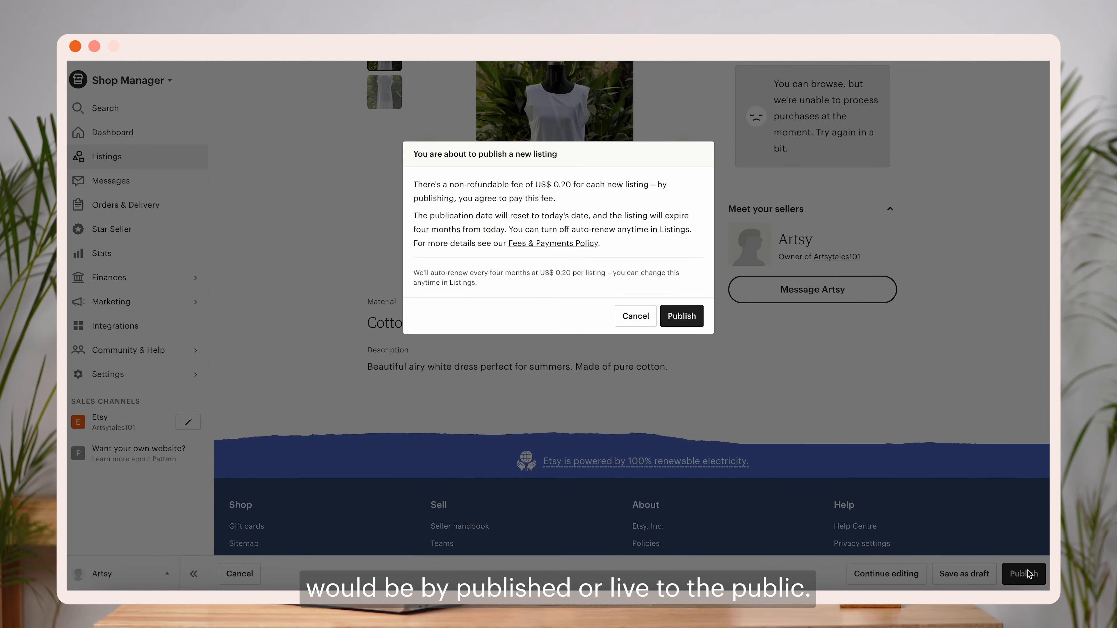
click(681, 316)
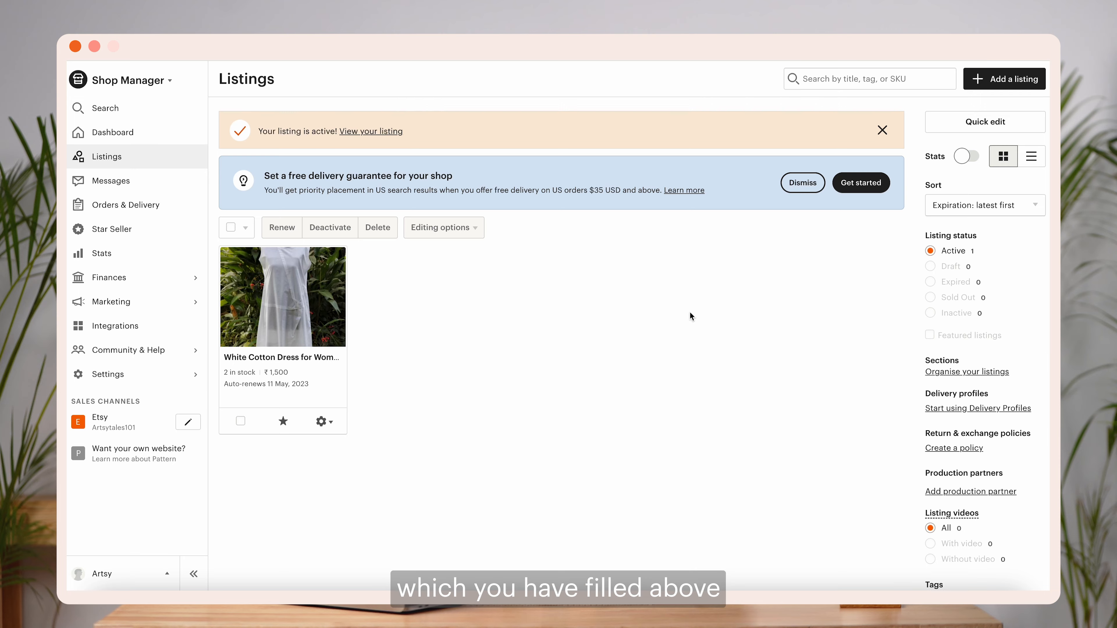
Open the management options of the published White Cotton Dress listing
scroll(689, 312, down, 1)
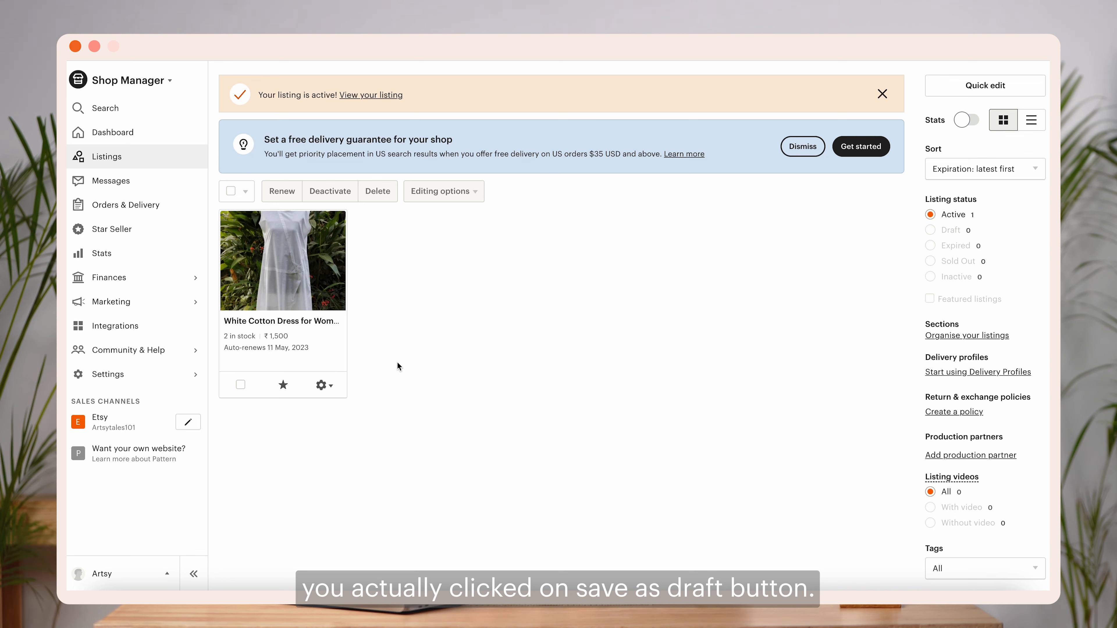
scroll(397, 362, up, 1)
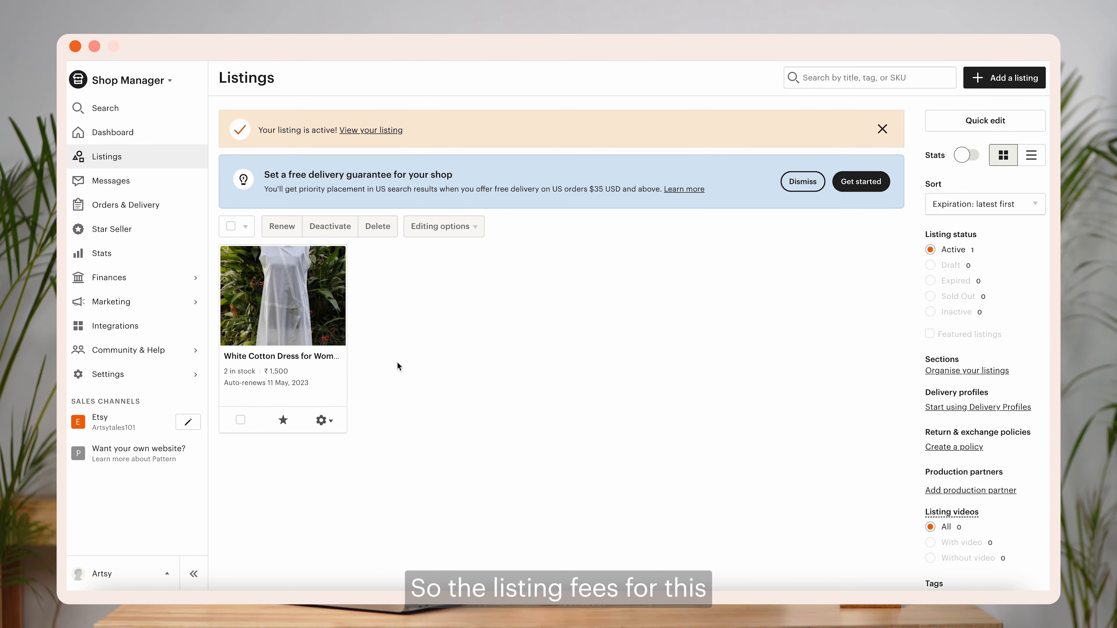
scroll(398, 363, down, 1)
click(322, 406)
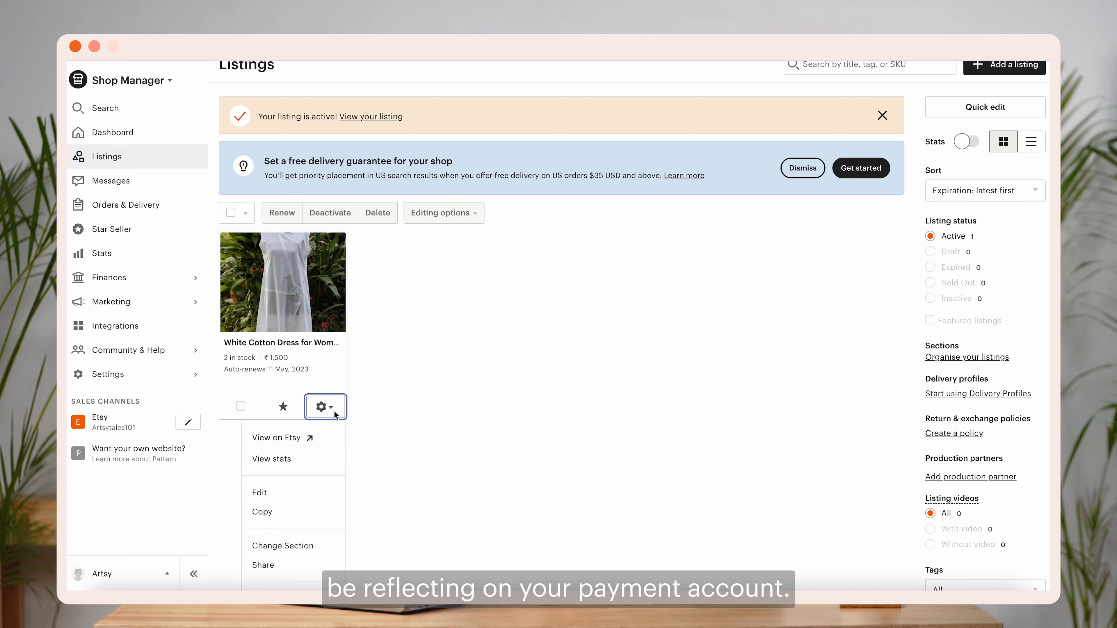
click(333, 410)
click(241, 406)
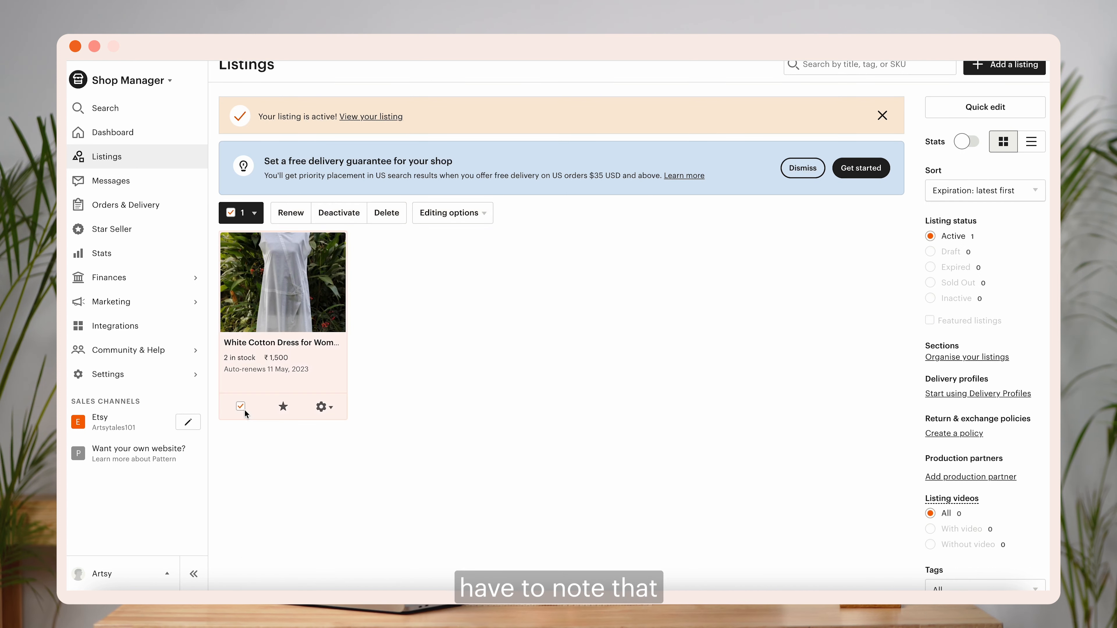
click(242, 408)
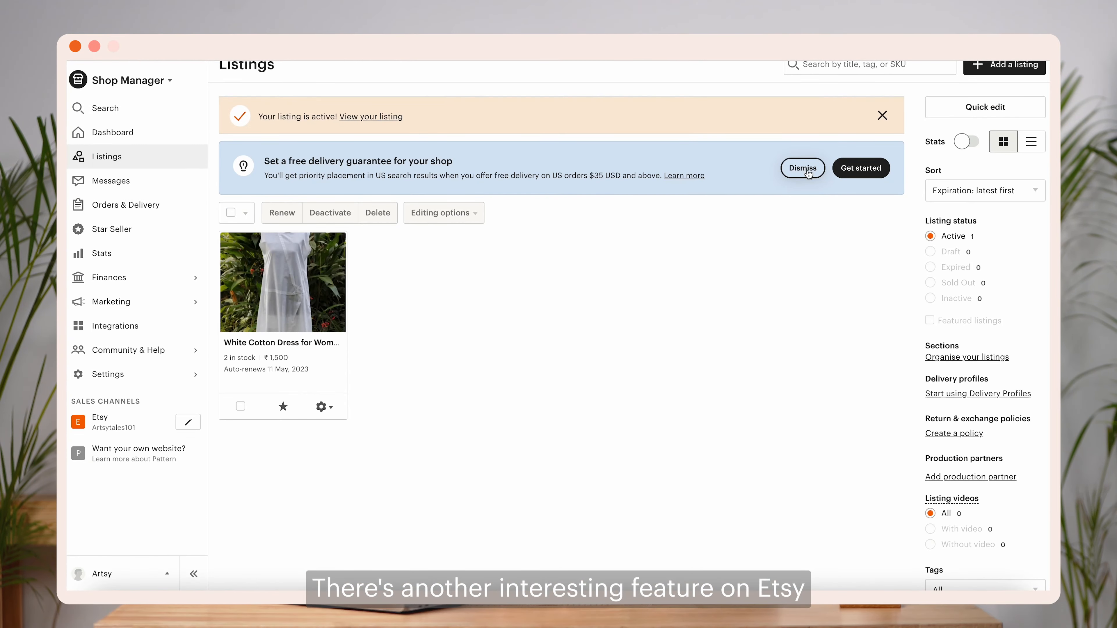
Dismiss the free delivery guarantee suggestion and start a copy of the White Cotton Dress listing
click(803, 169)
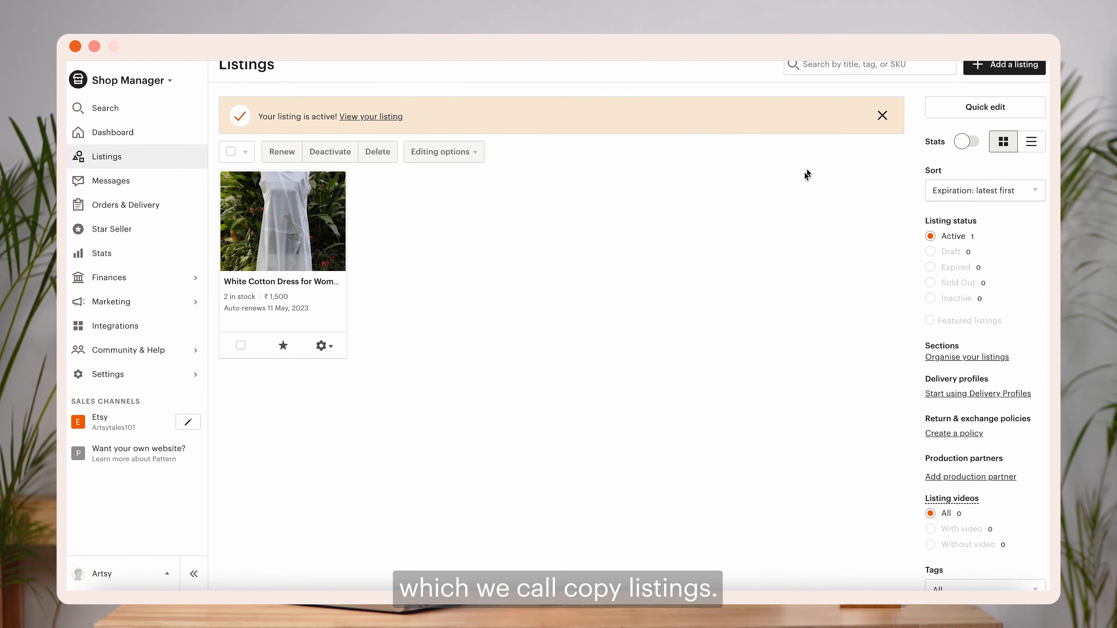
scroll(779, 211, up, 1)
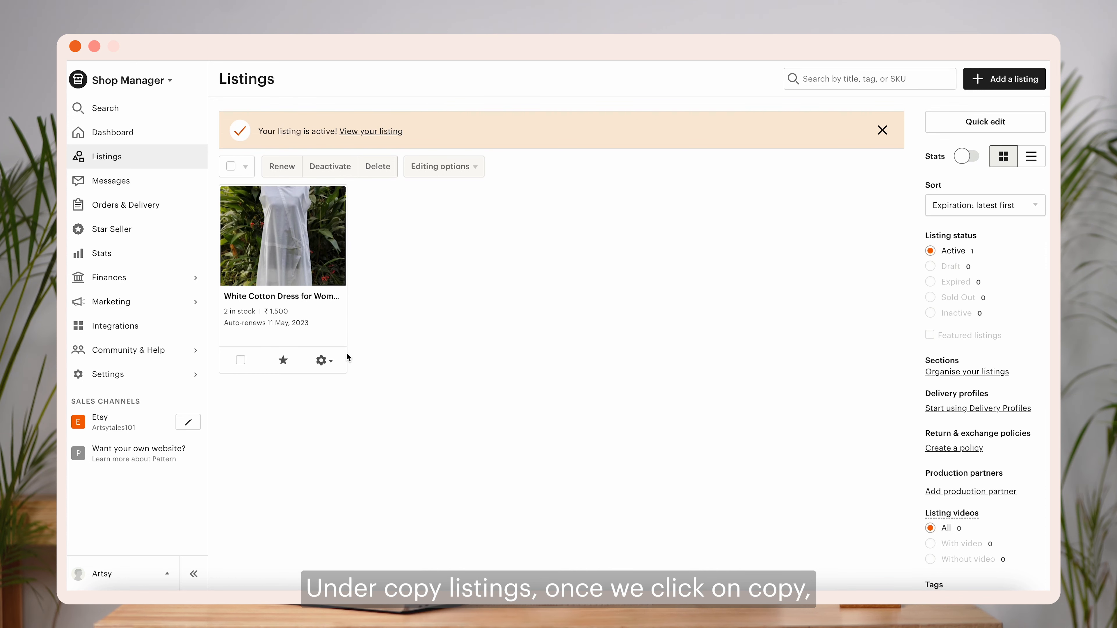
click(325, 360)
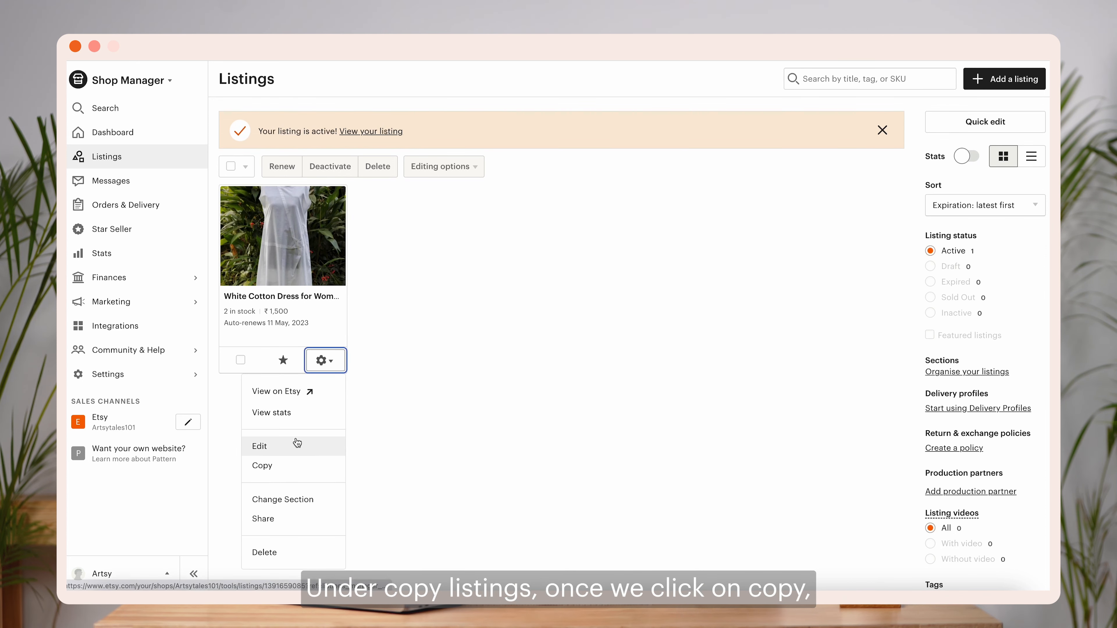
click(288, 466)
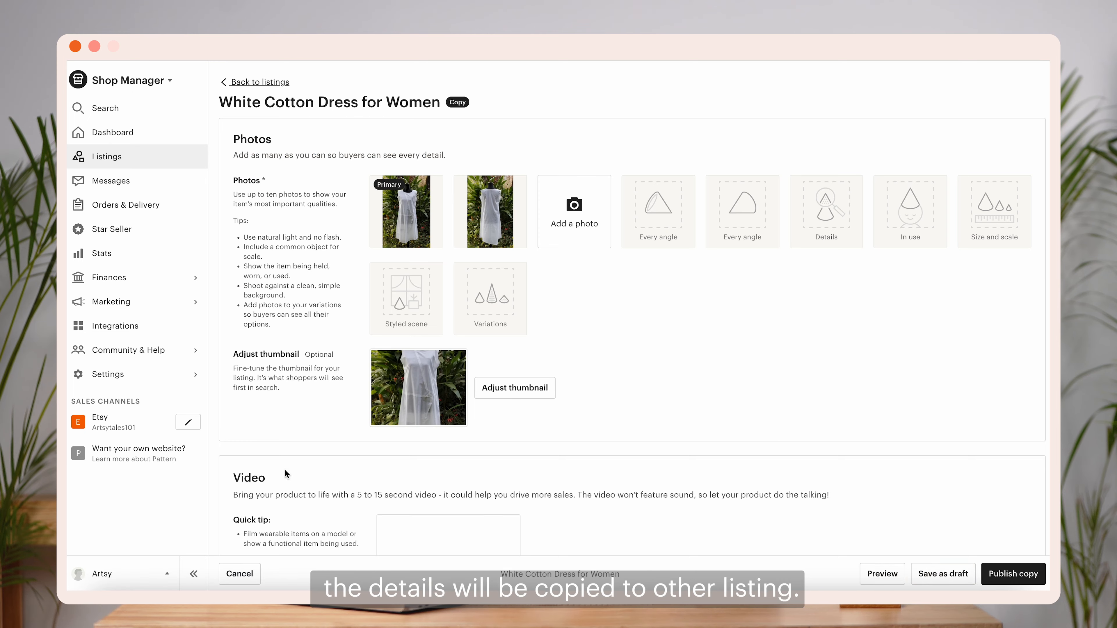
Look over the copied listing's photos, tags, materials, pricing and delivery settings, and return to the video and listing details sections
scroll(411, 442, down, 15)
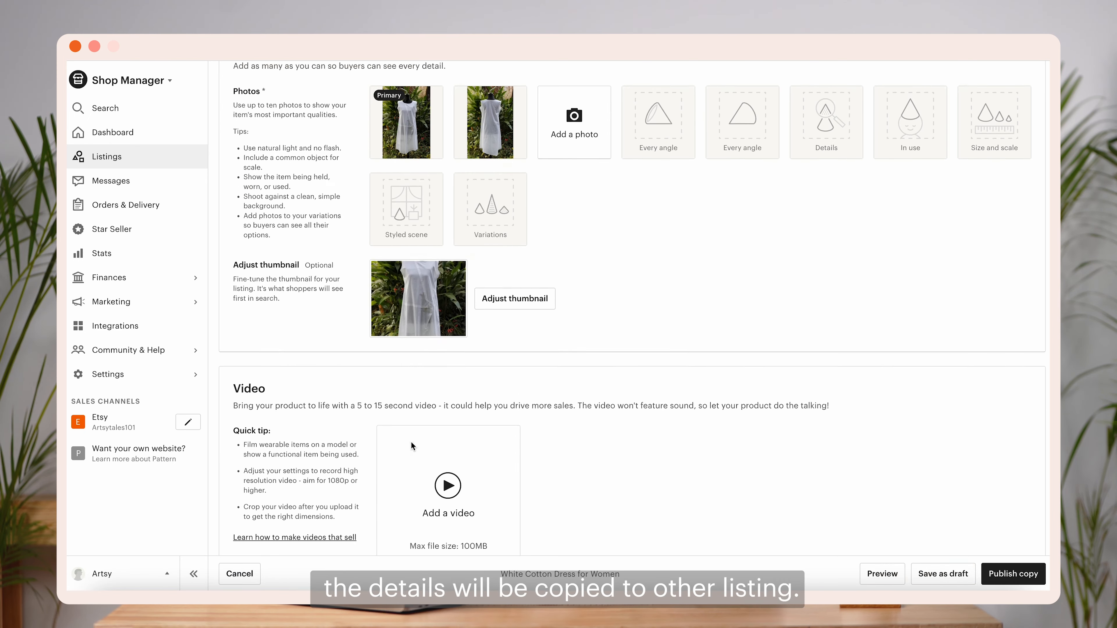
scroll(411, 446, down, 20)
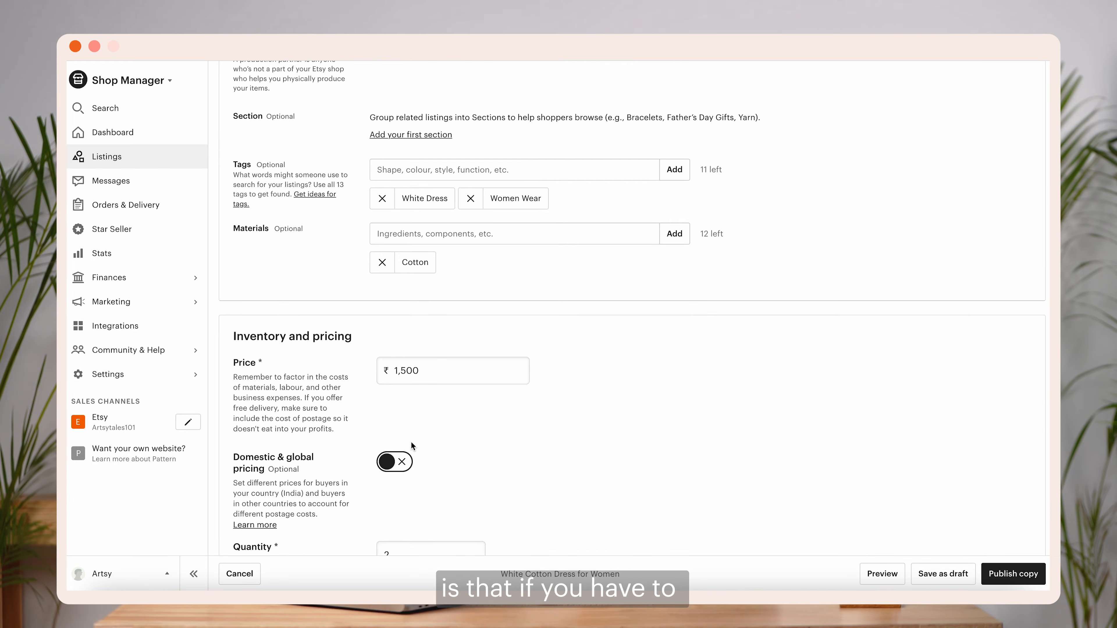
scroll(411, 446, down, 20)
scroll(411, 445, down, 12)
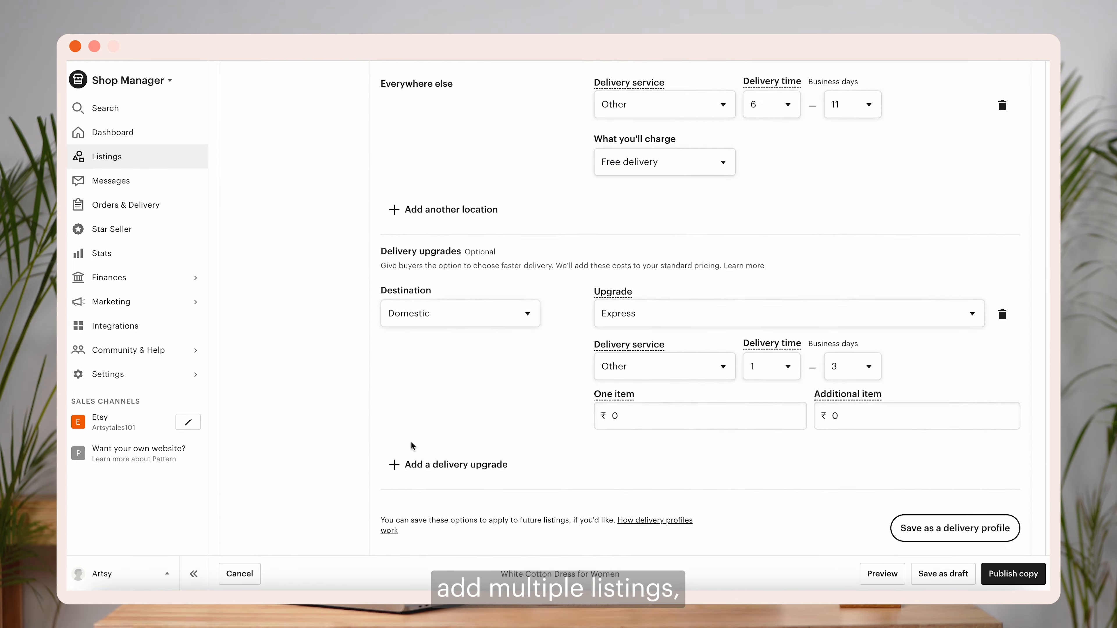
scroll(411, 446, up, 20)
scroll(411, 445, up, 20)
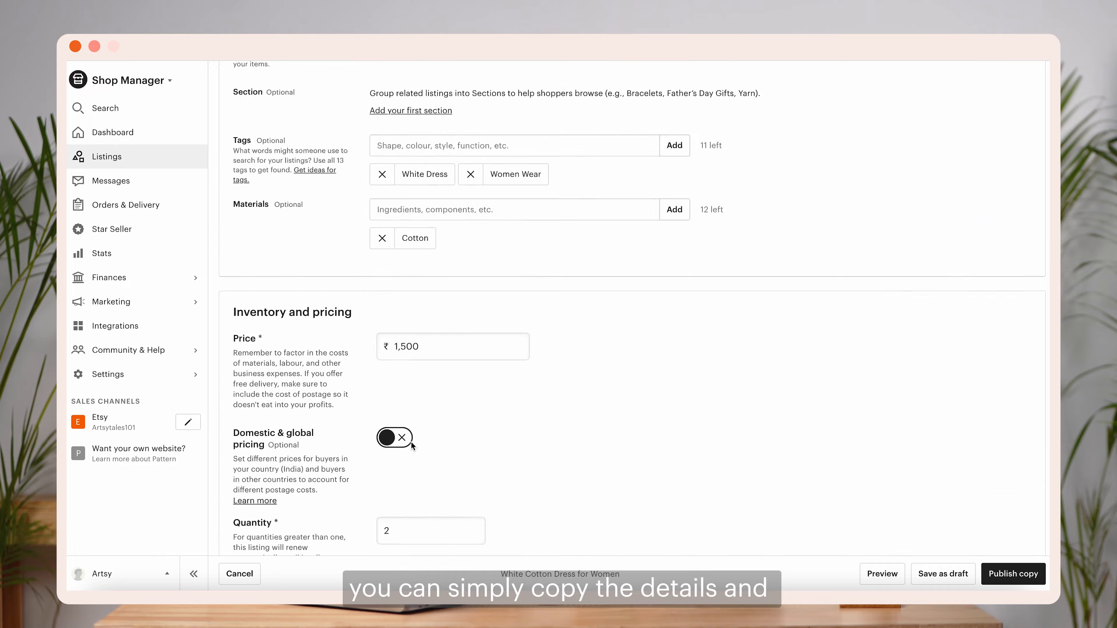
scroll(411, 442, up, 10)
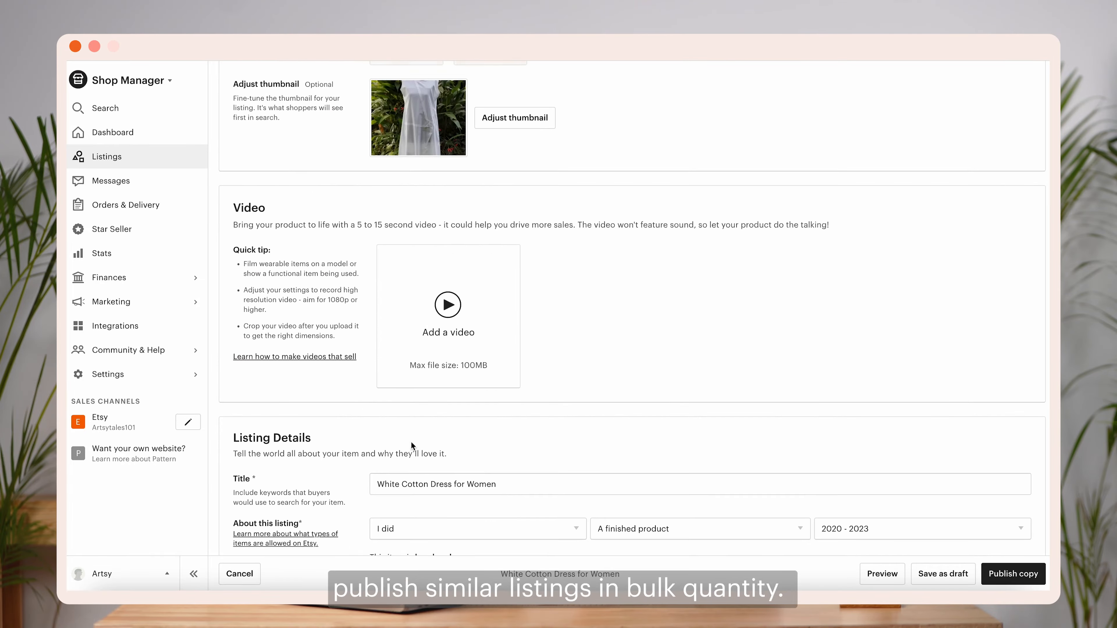